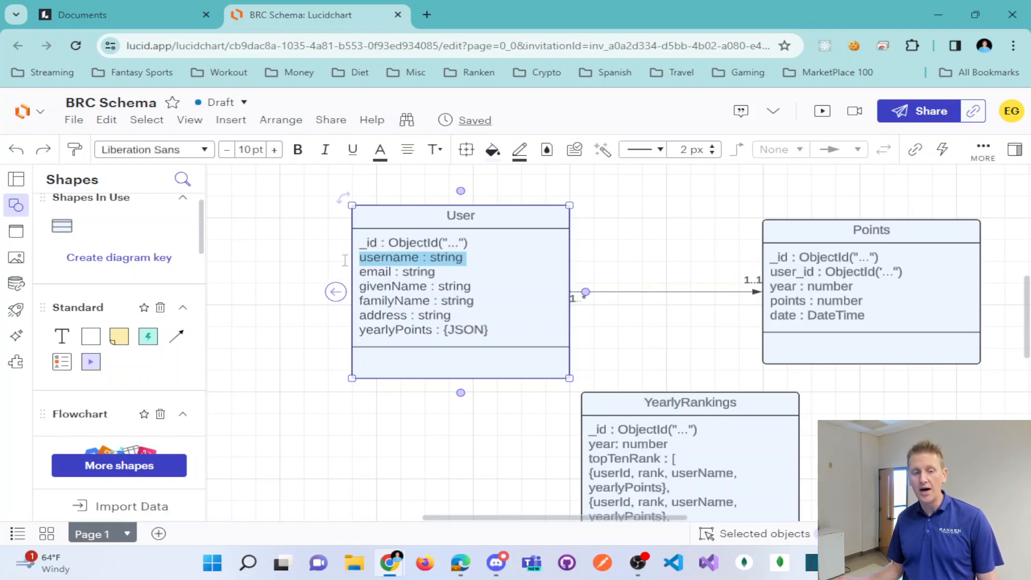
Step: Examine the username and email attributes and their types in the User class
mouse_move(345, 260)
mouse_down()
mouse_move(383, 258)
mouse_move(361, 285)
mouse_move(352, 259)
mouse_up()
double_click(396, 259)
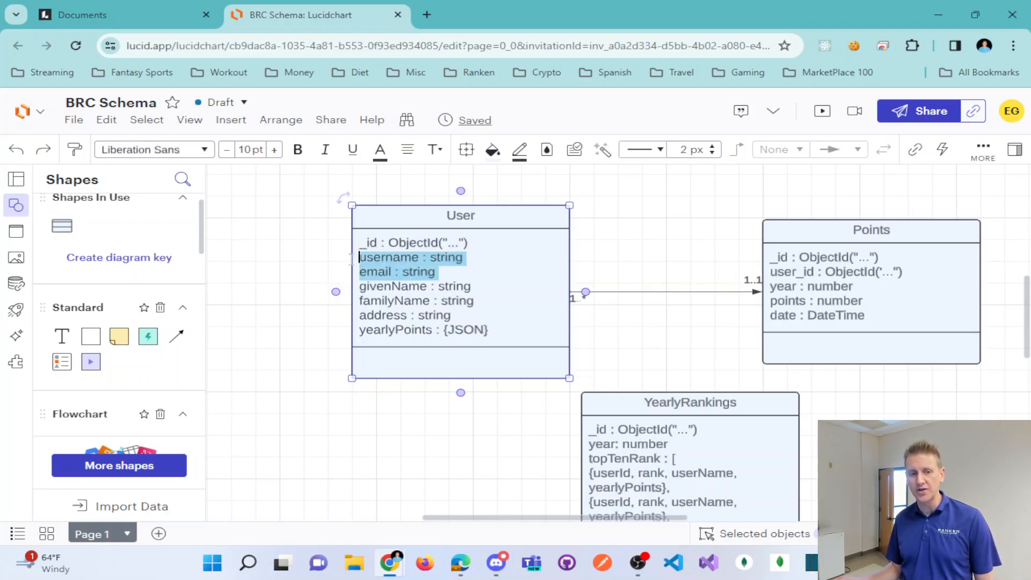
double_click(387, 272)
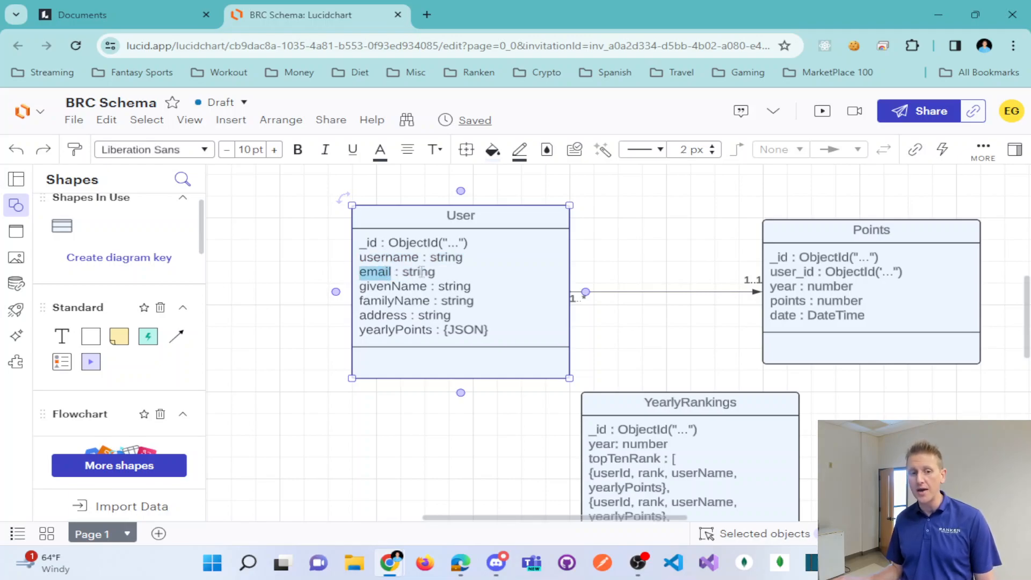
double_click(392, 259)
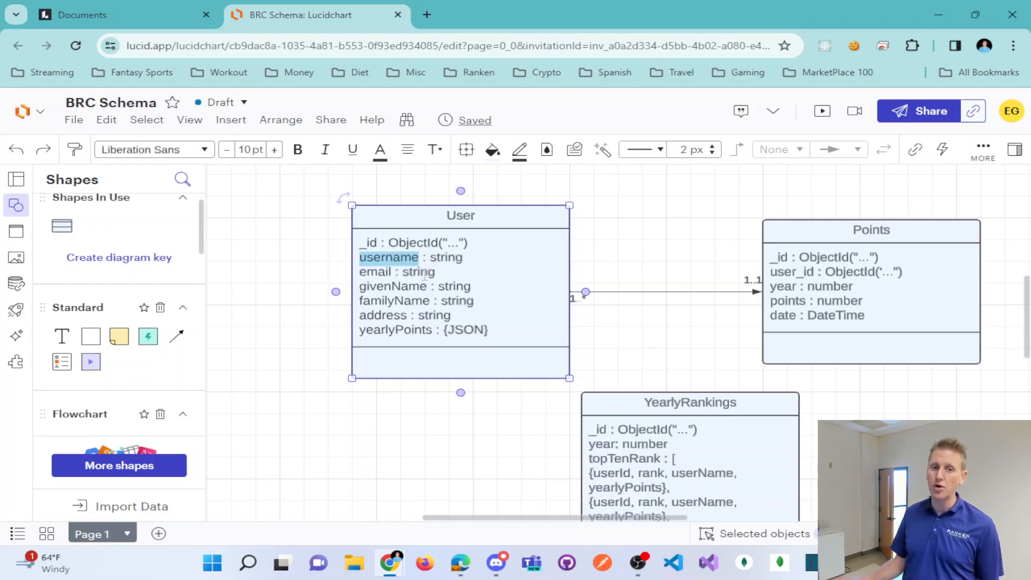
click(448, 274)
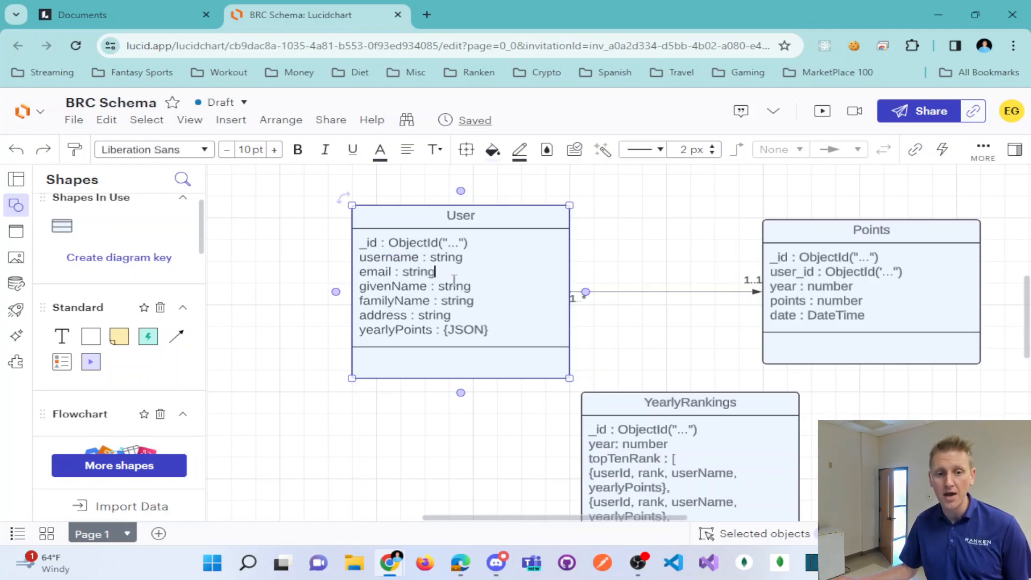
double_click(378, 258)
drag(448, 258, 369, 256)
double_click(376, 272)
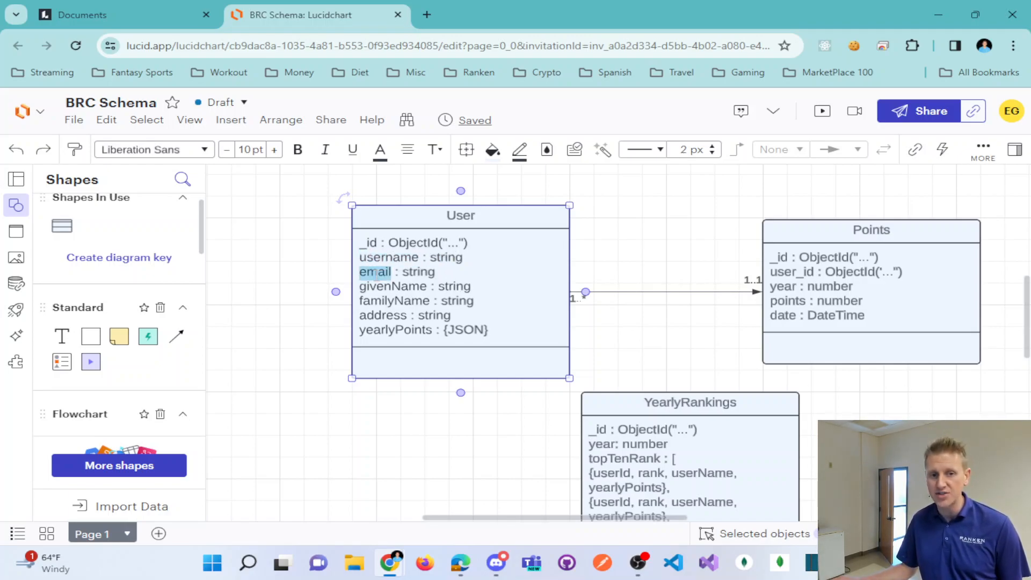
double_click(408, 271)
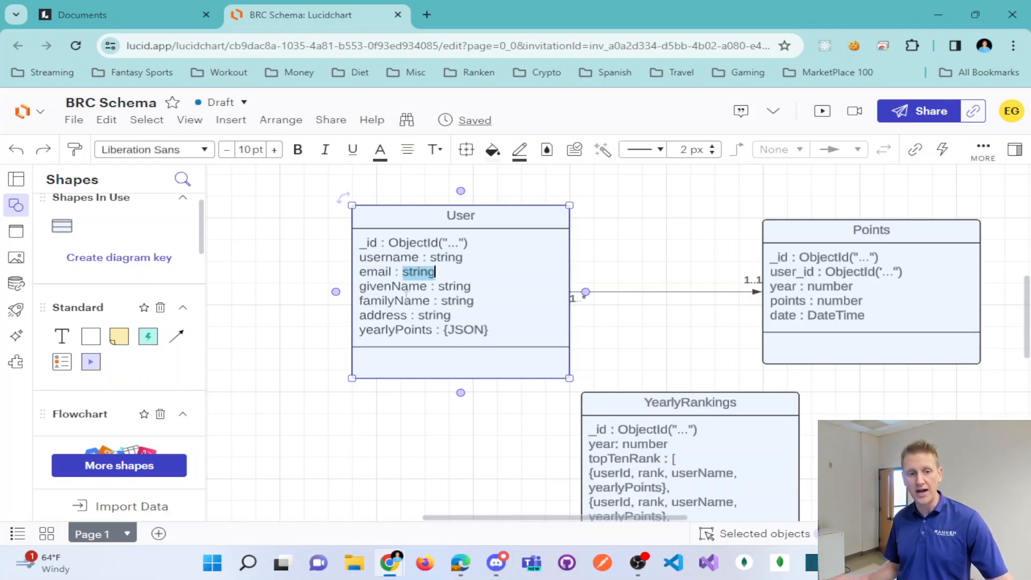
Step: Add a password attribute on a new line directly below email in the User class
click(386, 274)
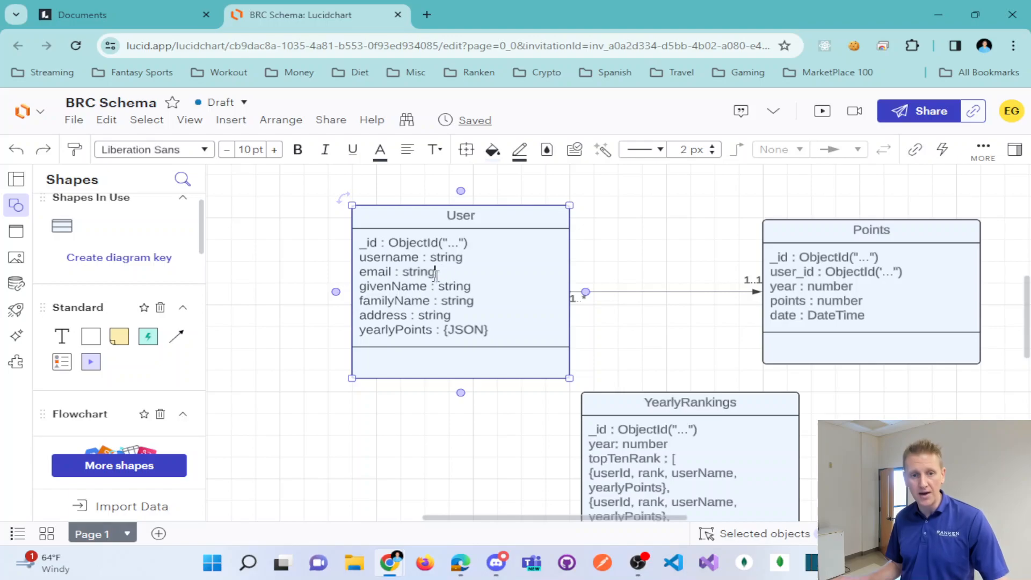
key(Return)
text(pas)
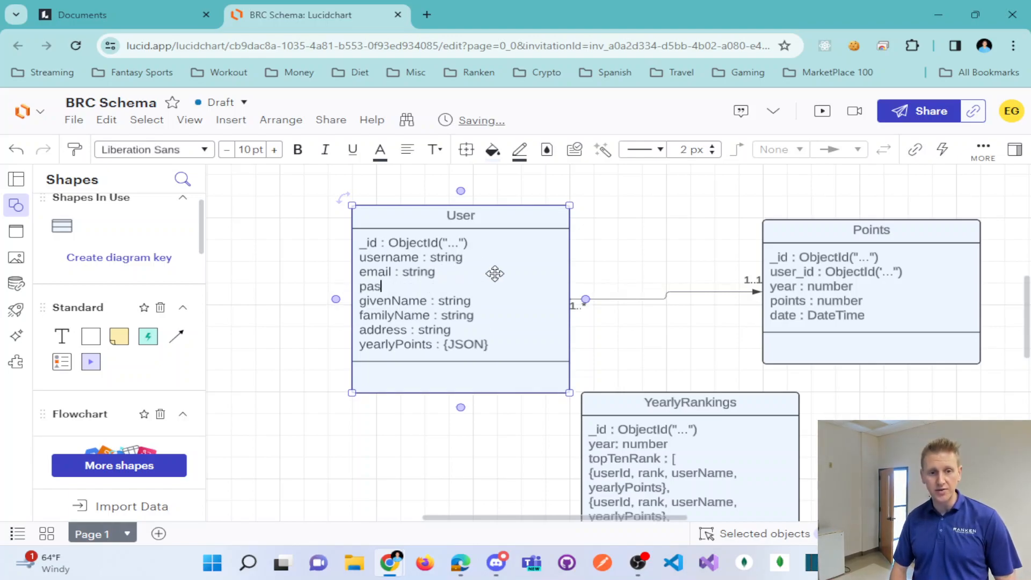
text(sword)
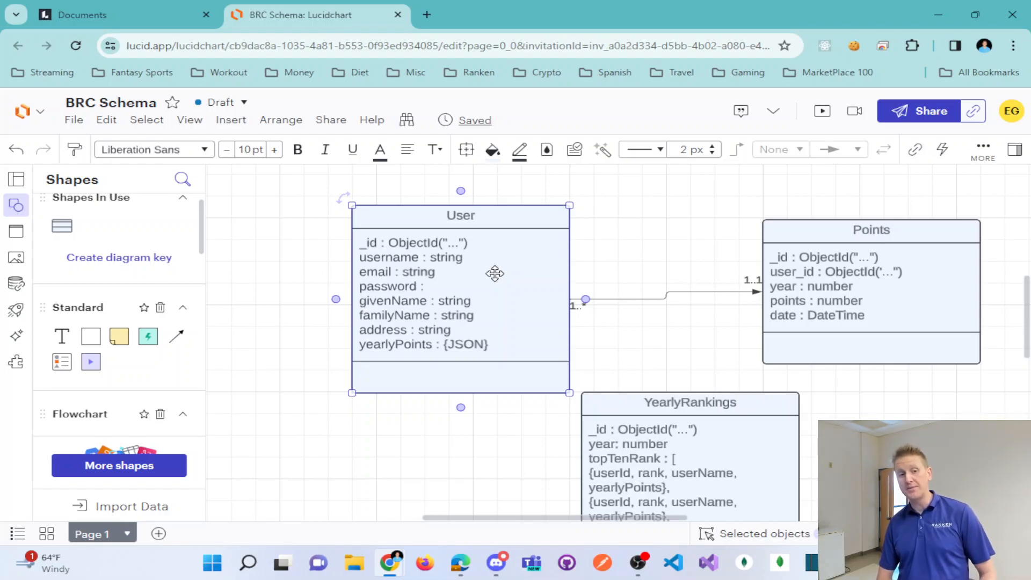
text( : Bcr)
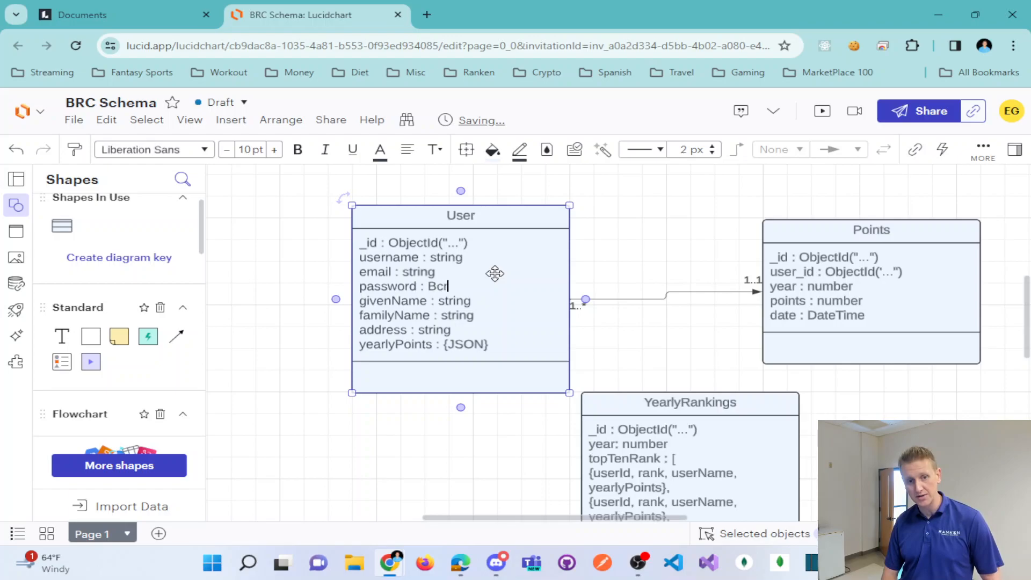
text(ypt)
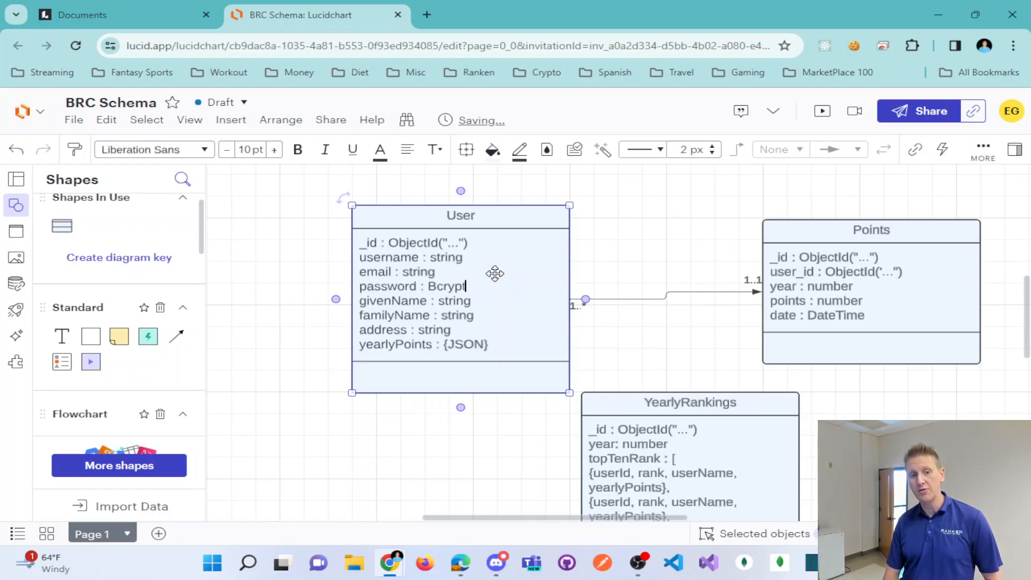
key(BackSpace)
key(BackSpace)
key(BackSpace)
key(BackSpace)
key(BackSpace)
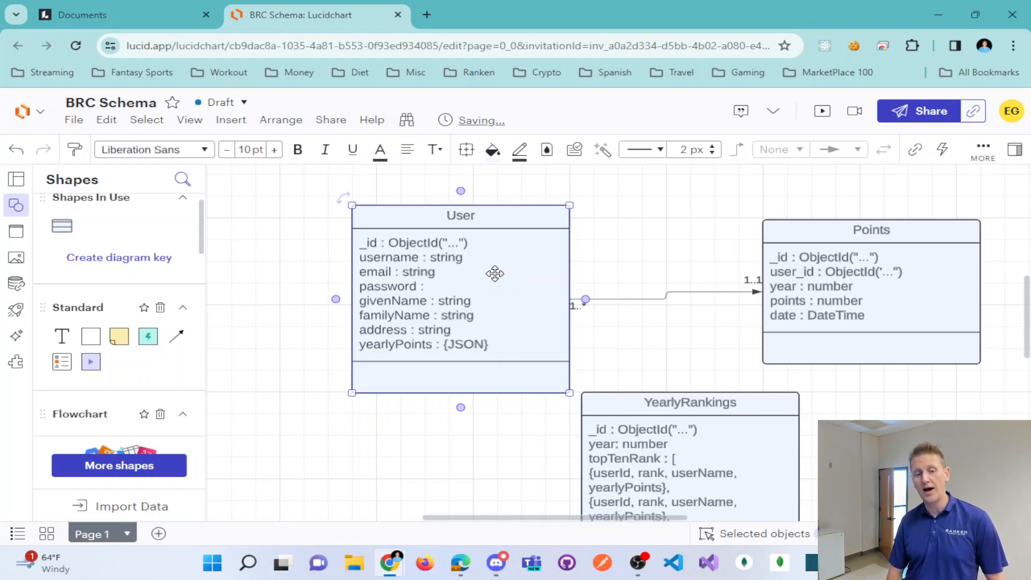
Step: Give the User class's password attribute the type string
text(string)
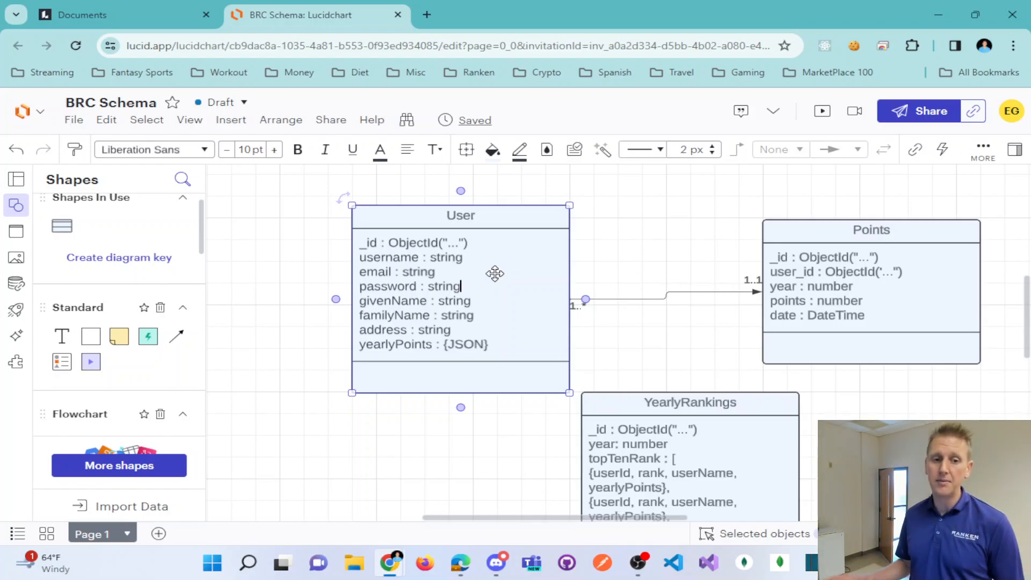
Step: Review the email, password, givenName, familyName and address attributes of the User class
double_click(392, 273)
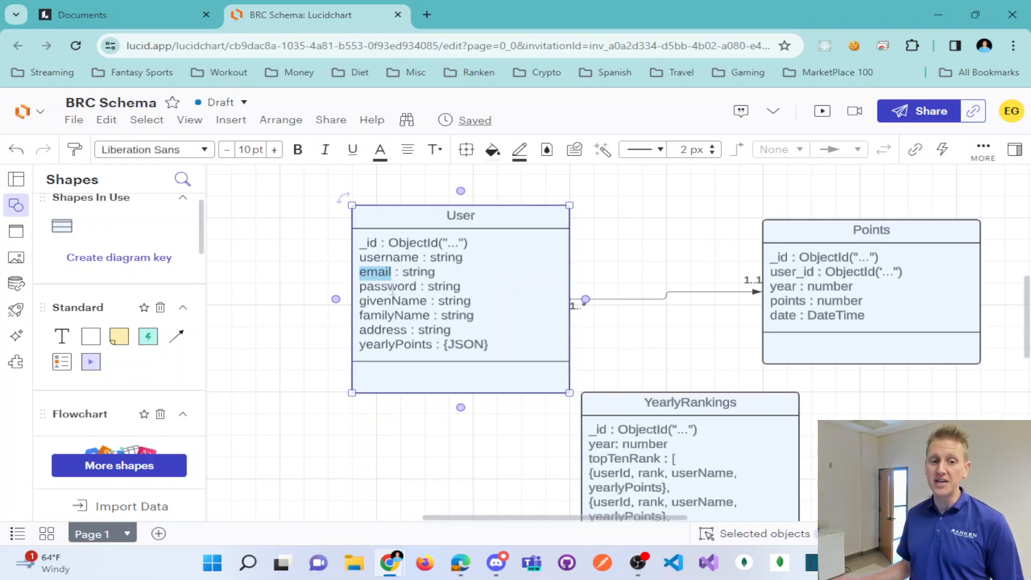
double_click(392, 288)
drag(360, 301, 424, 302)
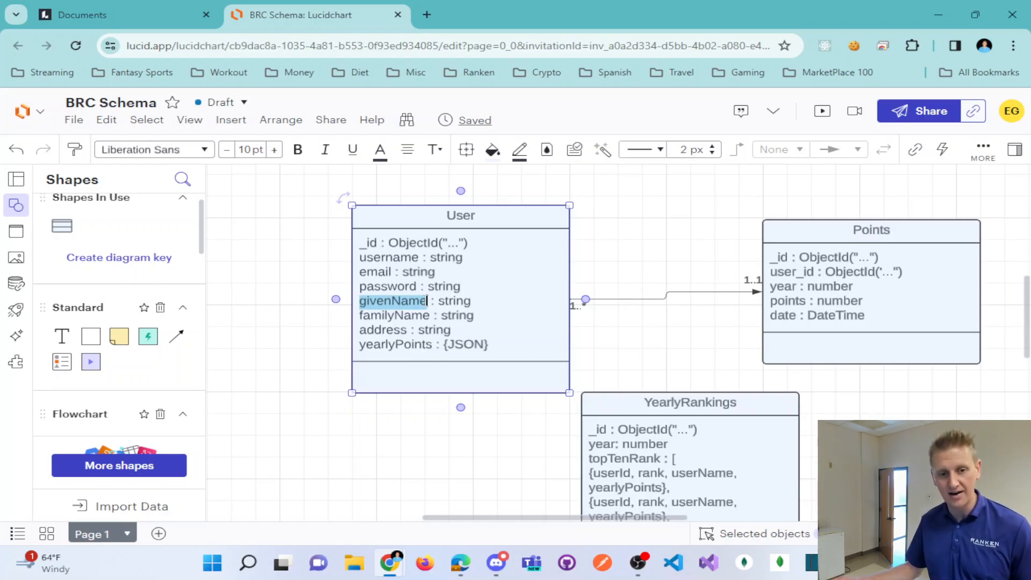
drag(427, 301, 464, 301)
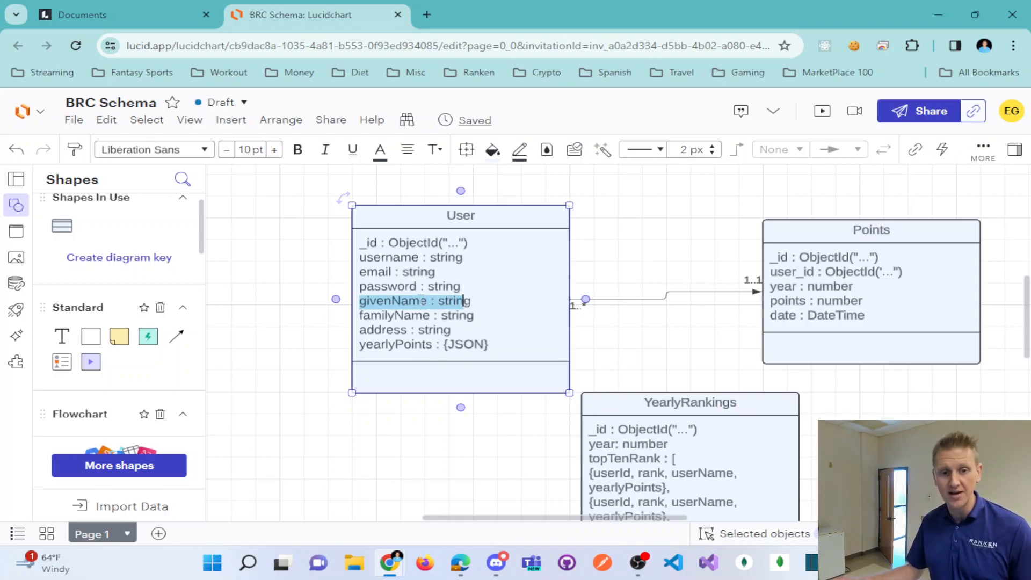
double_click(406, 301)
double_click(409, 315)
double_click(448, 315)
click(395, 314)
mouse_move(369, 301)
mouse_down()
mouse_move(481, 315)
mouse_move(351, 302)
mouse_up()
double_click(378, 301)
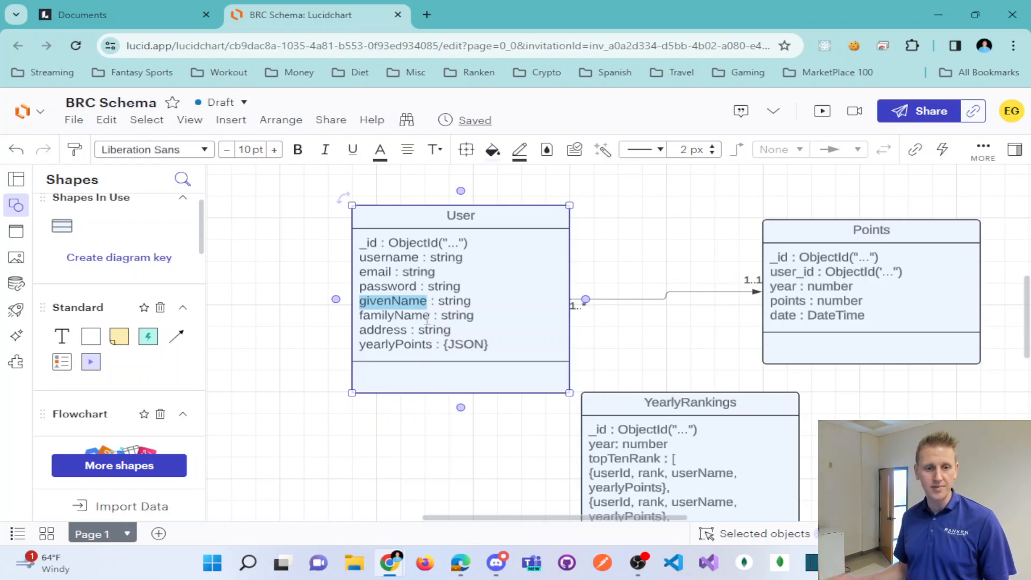
double_click(427, 315)
double_click(390, 301)
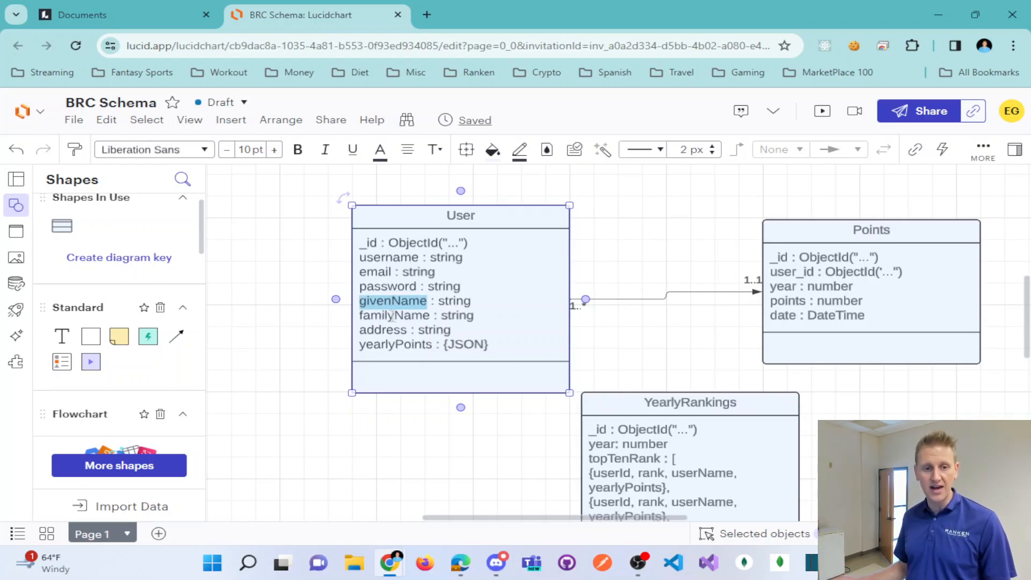
double_click(392, 315)
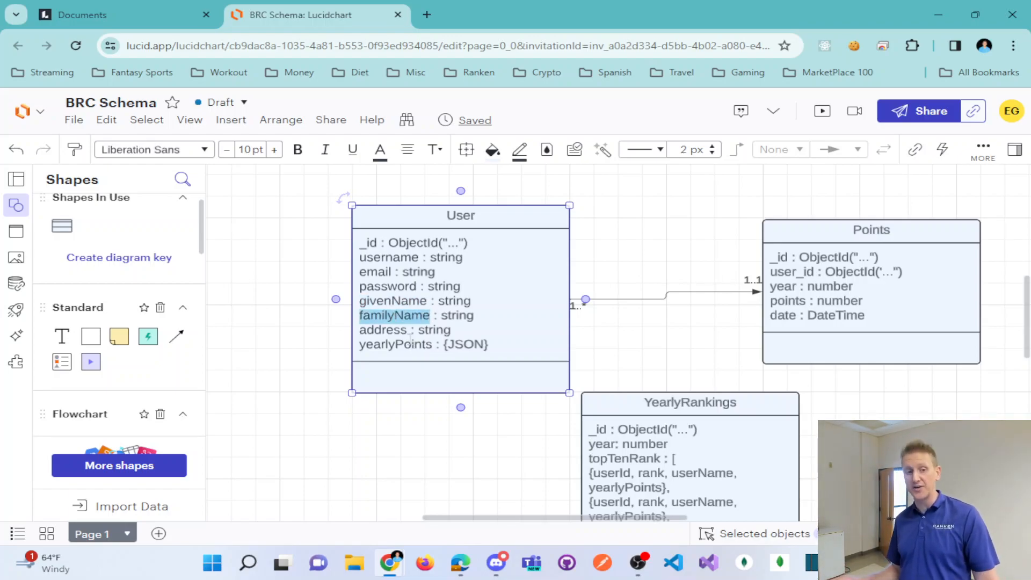
double_click(399, 331)
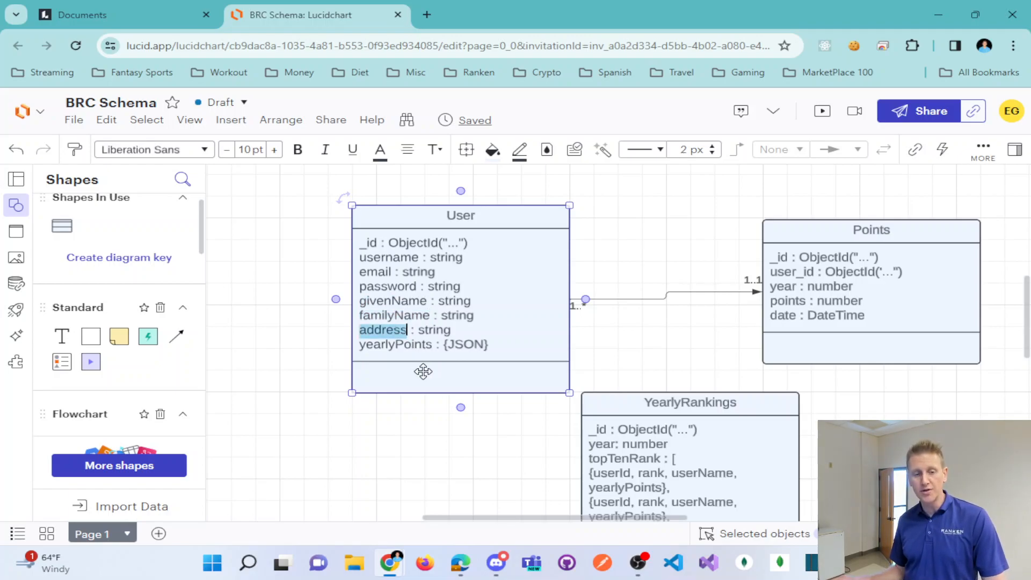
double_click(433, 330)
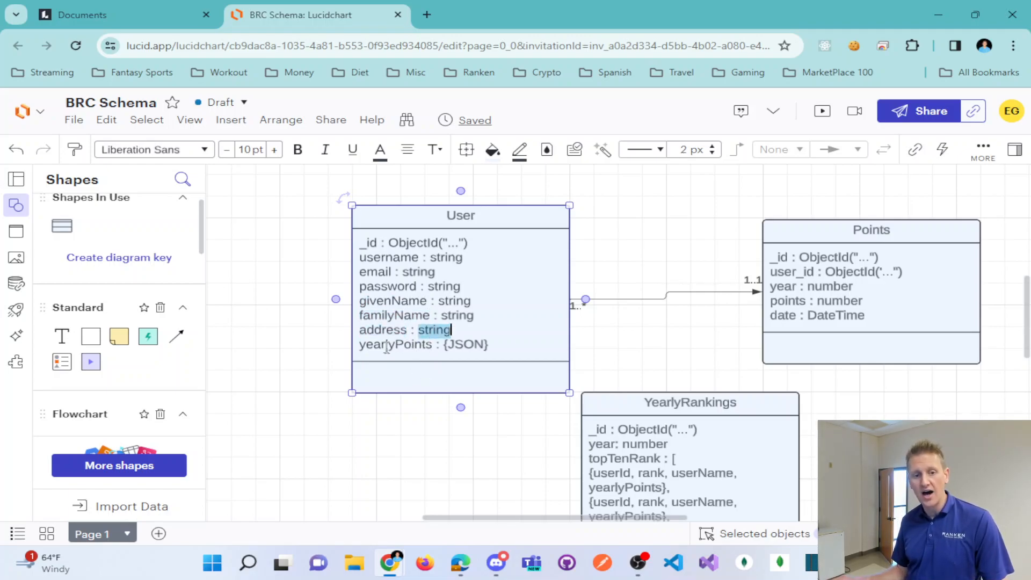
Step: Examine the yearlyPoints attribute and its JSON type in the User class
drag(361, 346, 433, 344)
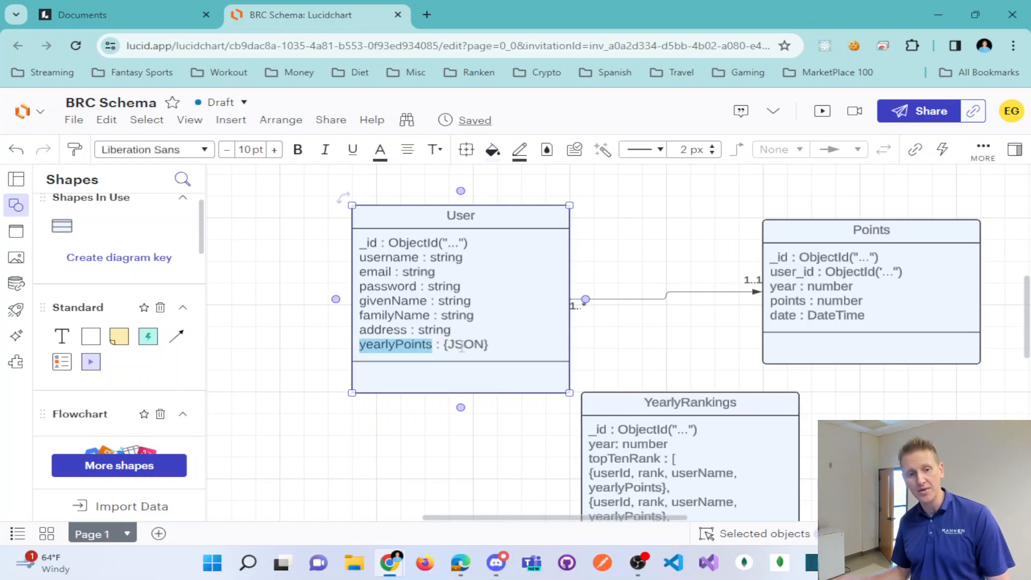
double_click(478, 344)
double_click(419, 345)
drag(488, 345, 360, 342)
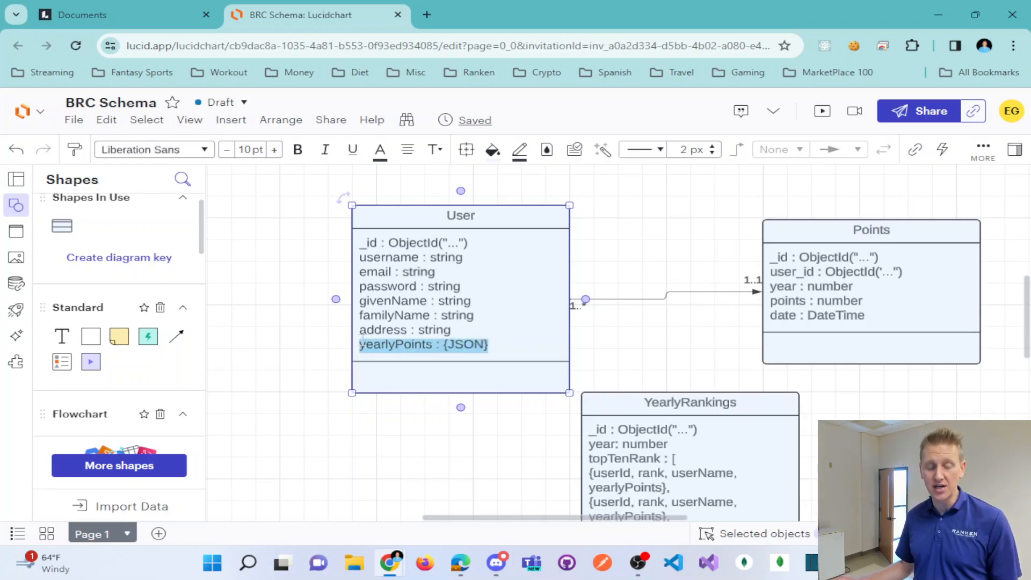
double_click(383, 344)
drag(454, 344, 484, 345)
double_click(470, 344)
double_click(411, 345)
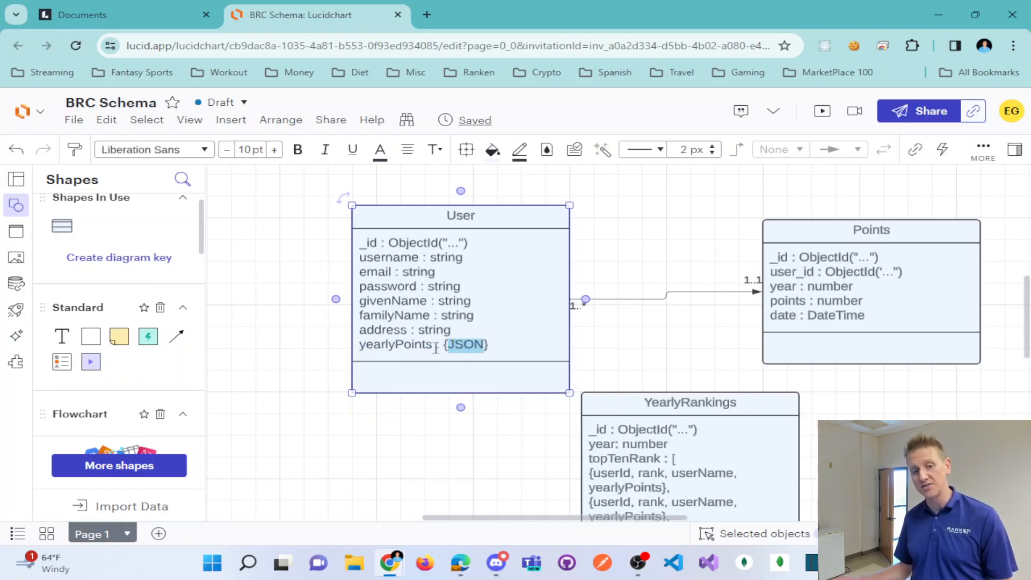
double_click(417, 344)
double_click(449, 344)
double_click(471, 344)
click(404, 345)
double_click(404, 344)
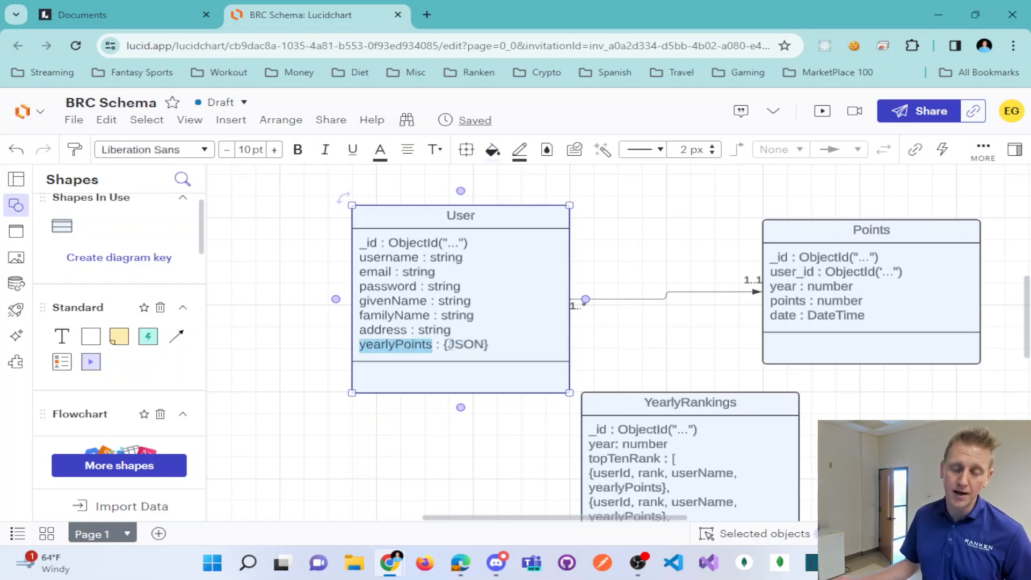
Step: Shift the User class slightly up and left, and replace JSON inside the yearlyPoints braces with the lines "2024 : 10," and "2023: 13"
double_click(454, 344)
drag(497, 345, 450, 337)
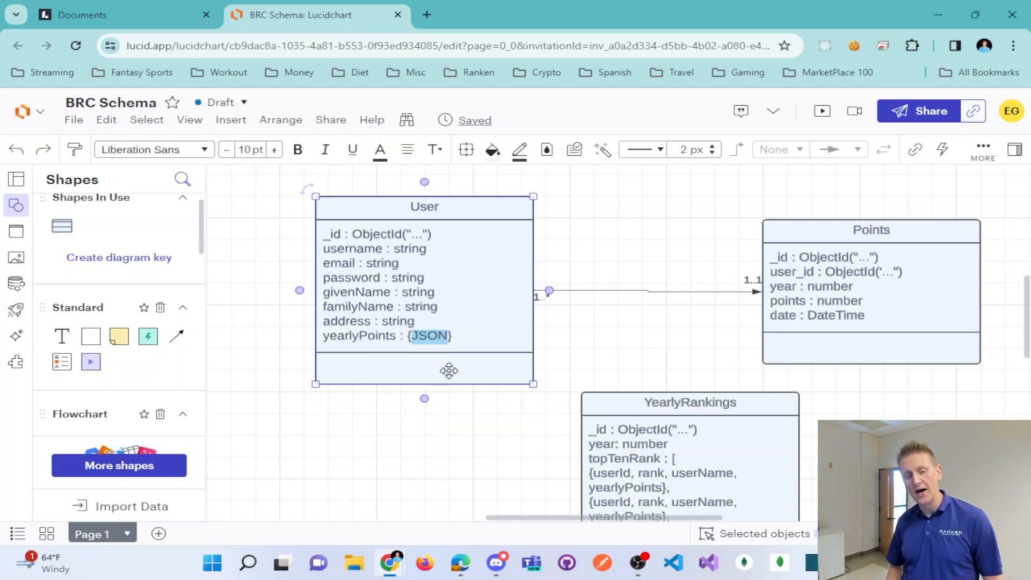
key(Return)
key(Return)
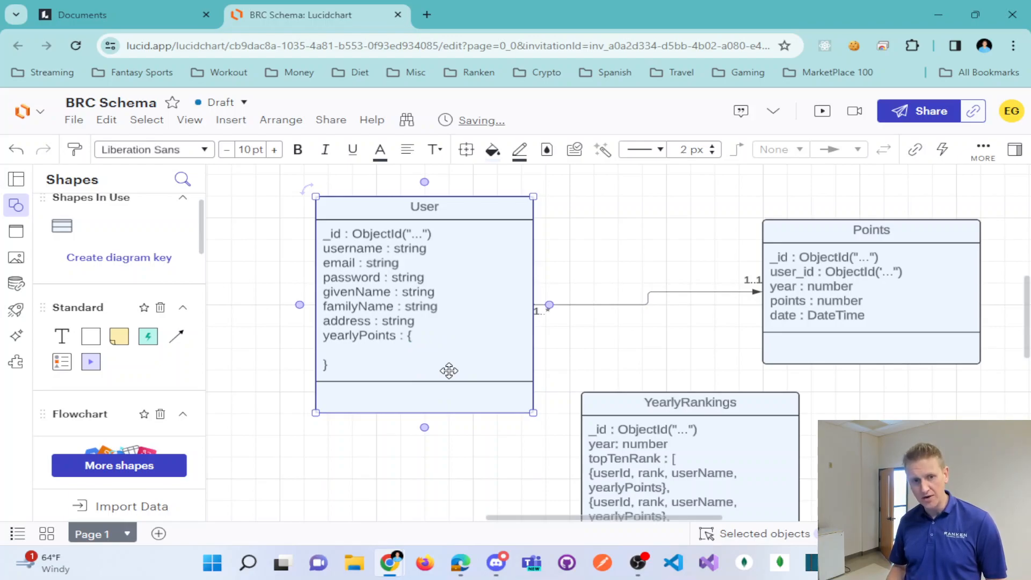
text(2024)
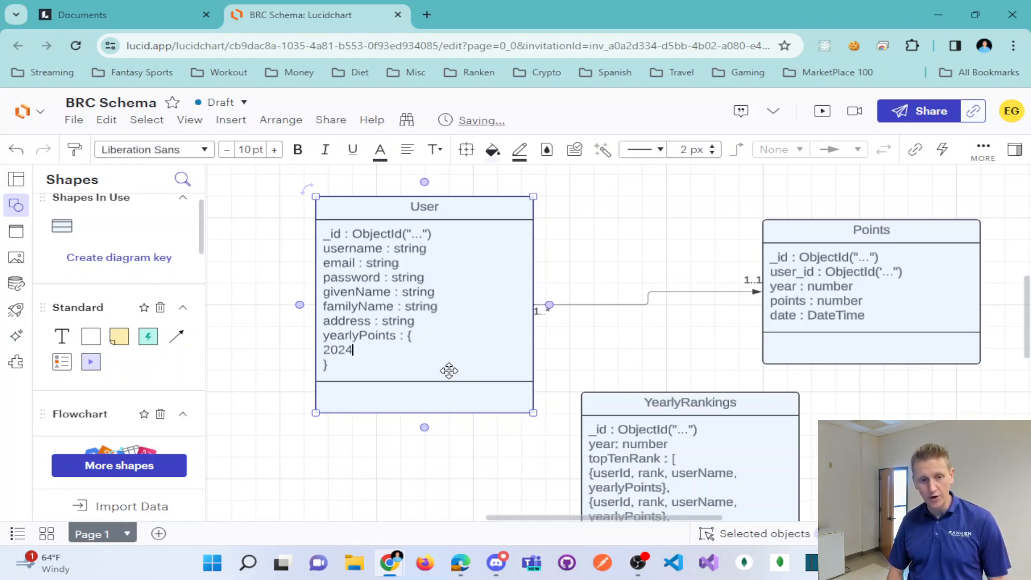
text( : 10,)
key(Return)
text(2023)
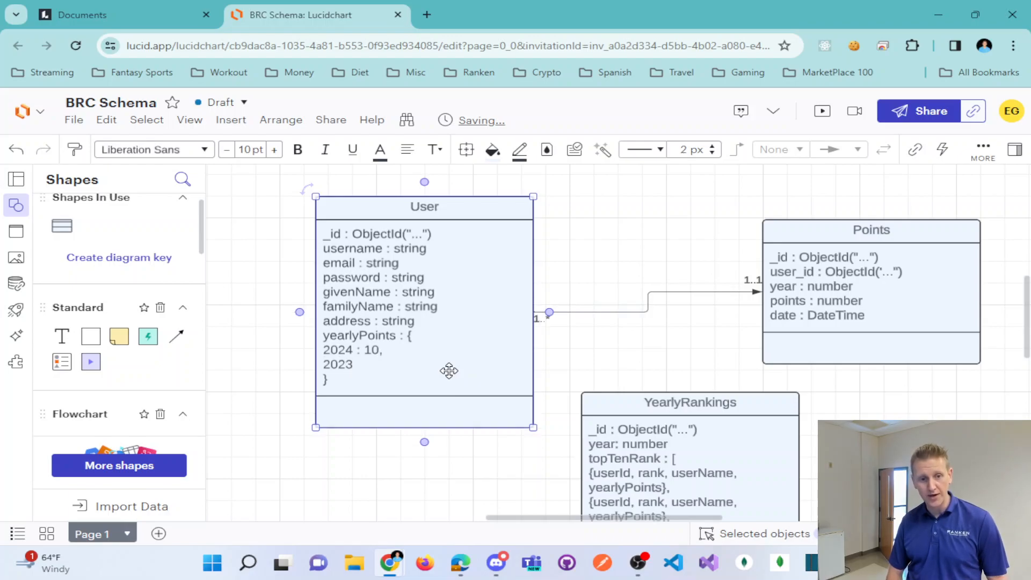
text(: 13)
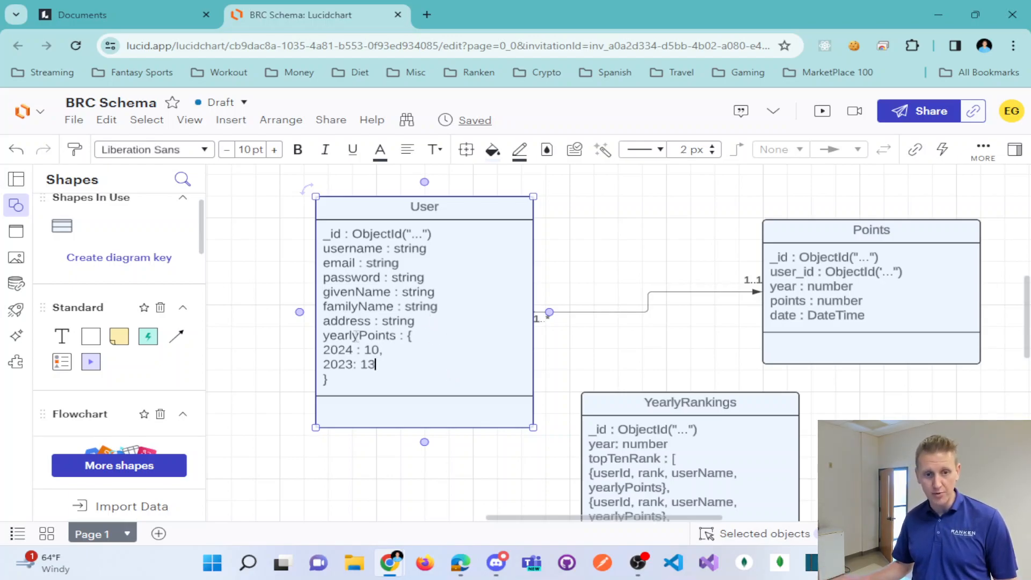
Step: Review the yearlyPoints entries, checking the year keys and the point values stored with them
double_click(355, 336)
drag(405, 336, 408, 365)
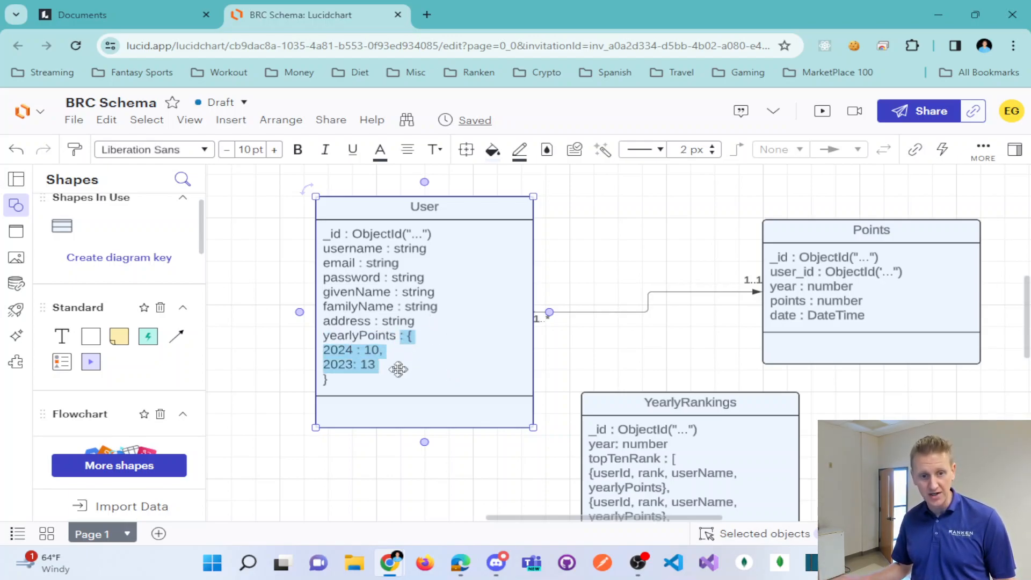
double_click(345, 350)
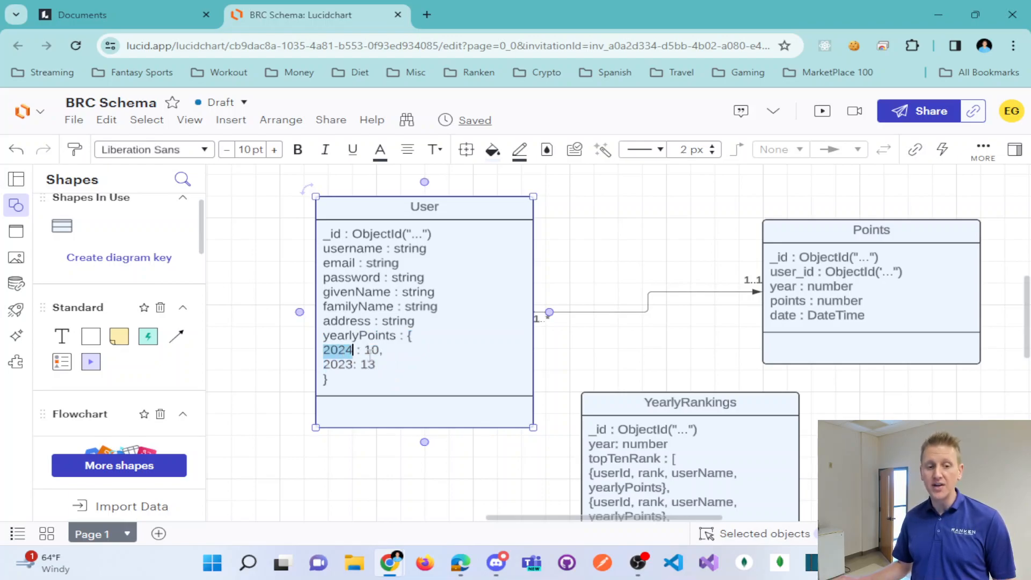
double_click(372, 350)
double_click(368, 364)
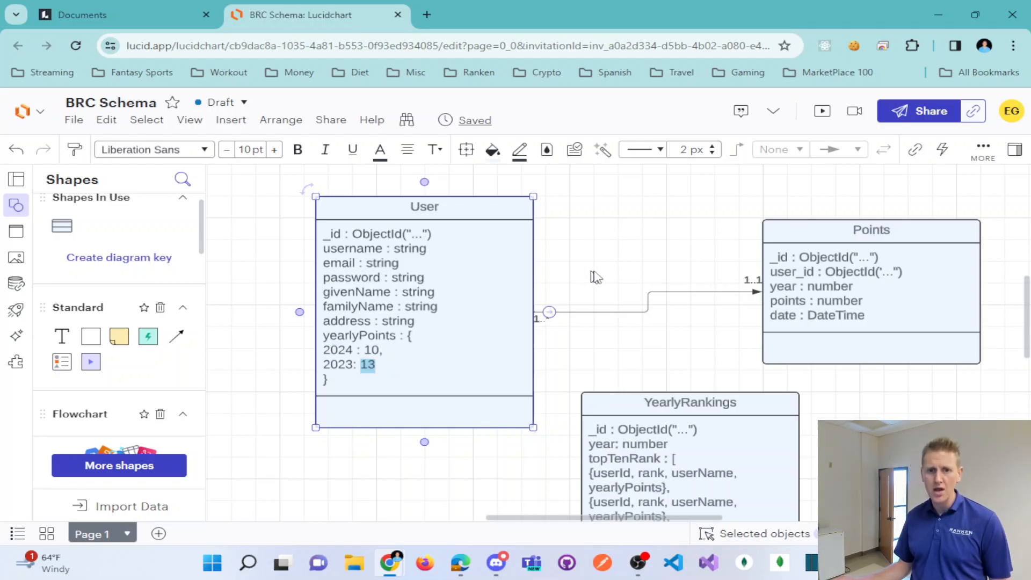
Step: Move the Points class slightly down and right so its connector to the User class runs straight
click(834, 232)
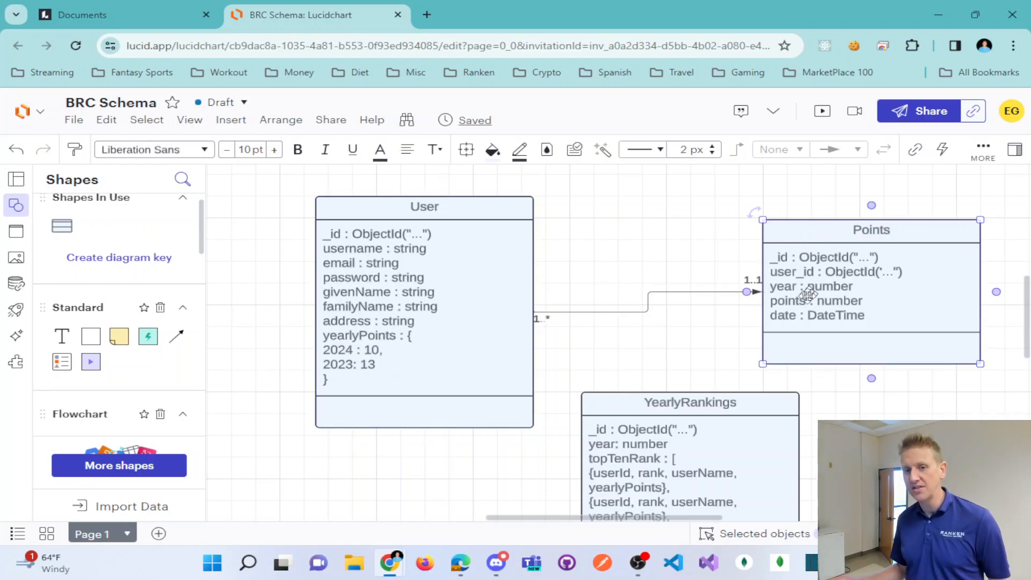
drag(809, 237, 822, 258)
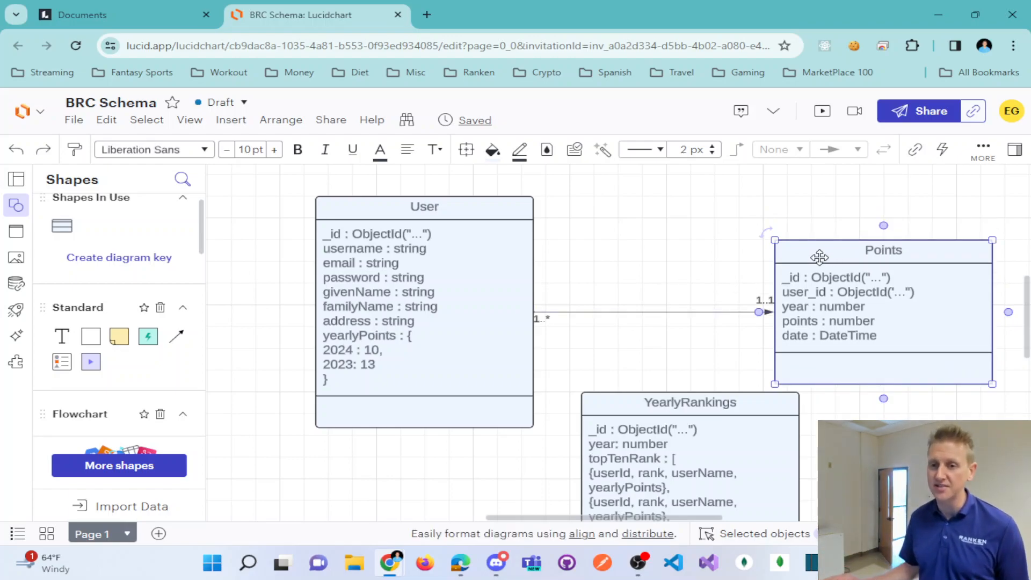
Step: Look over the User and Points classes and dismiss the Microsoft Teams notification covering the diagram
click(459, 281)
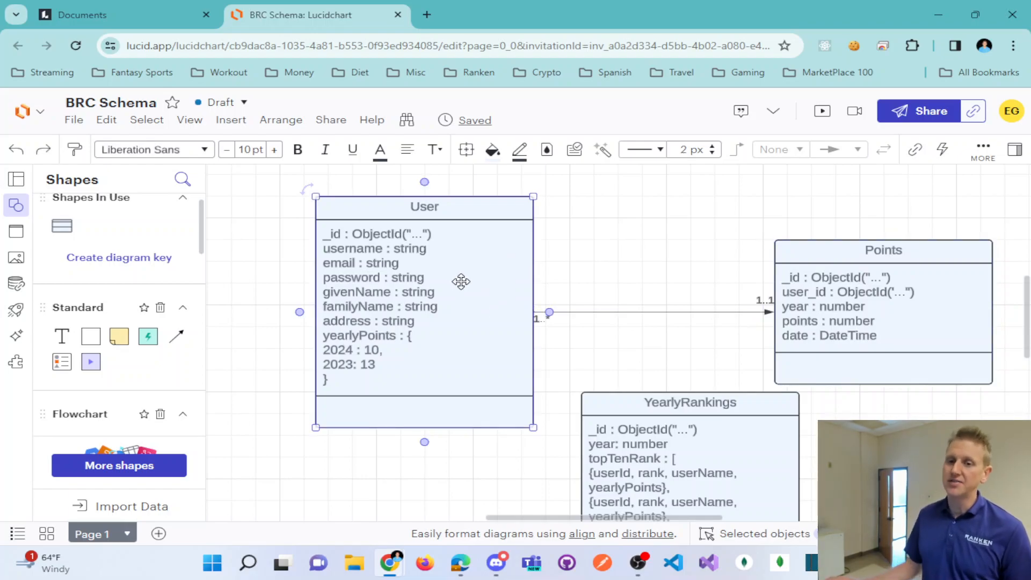
click(606, 262)
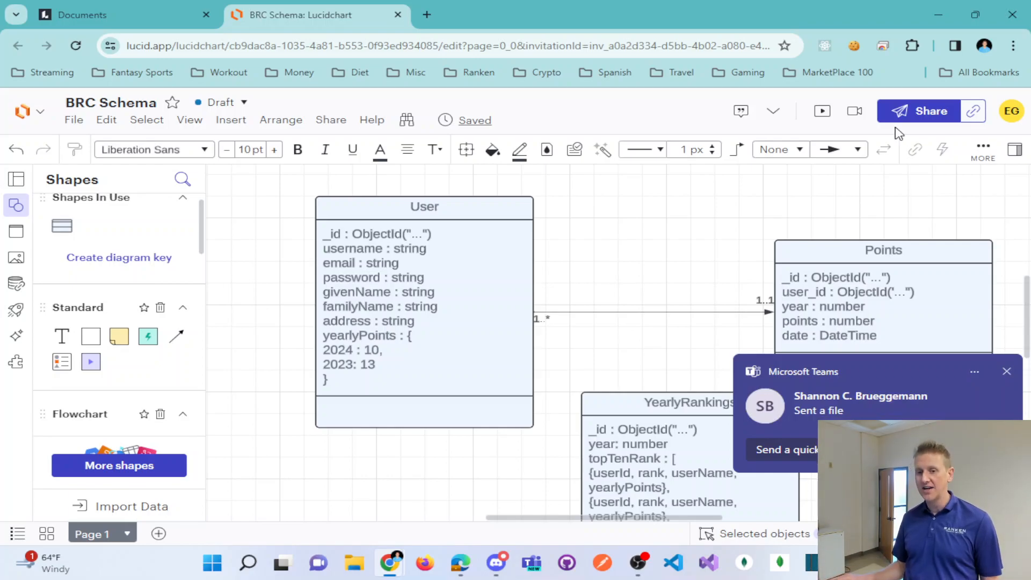
click(1007, 371)
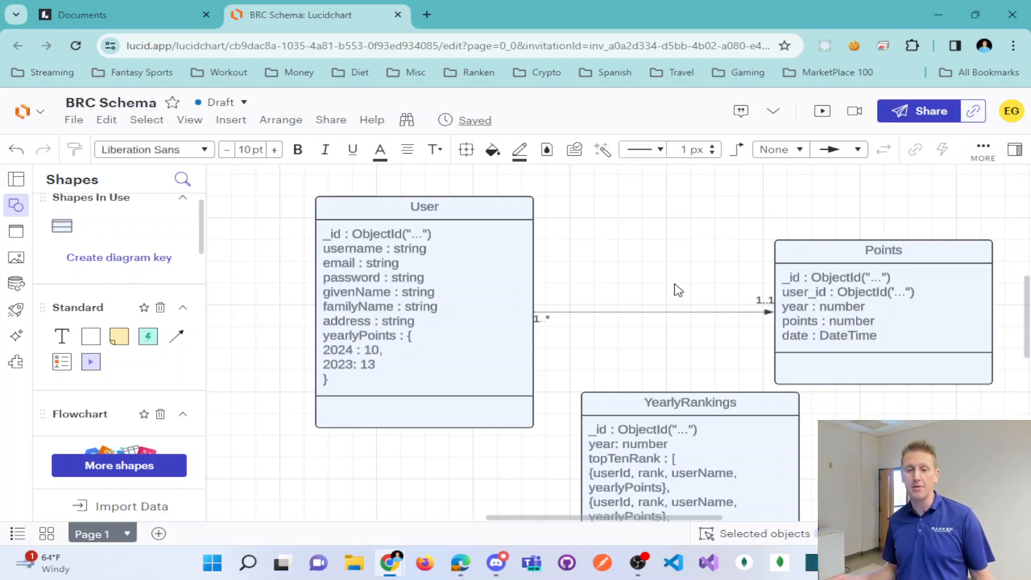
click(830, 303)
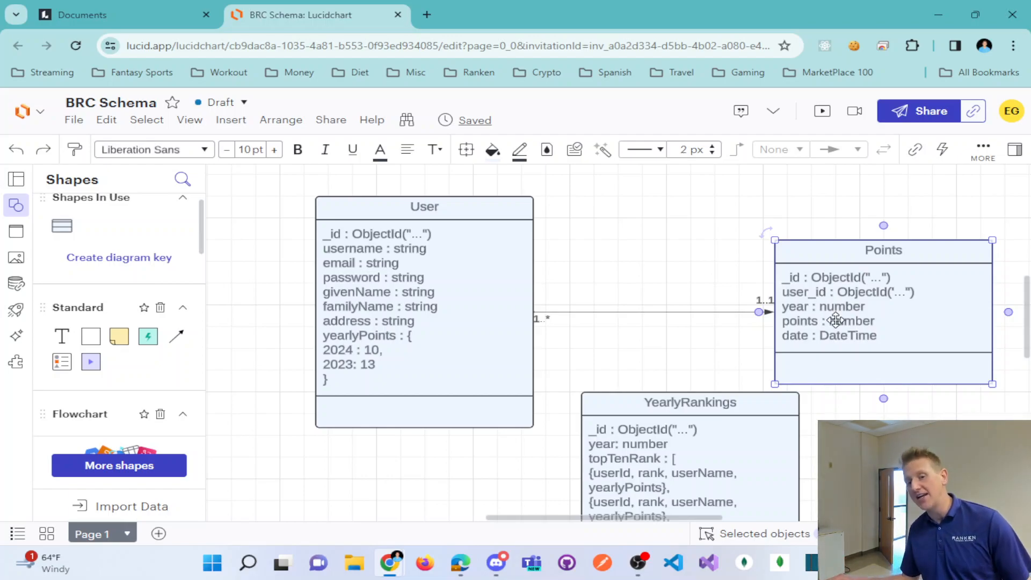
click(713, 275)
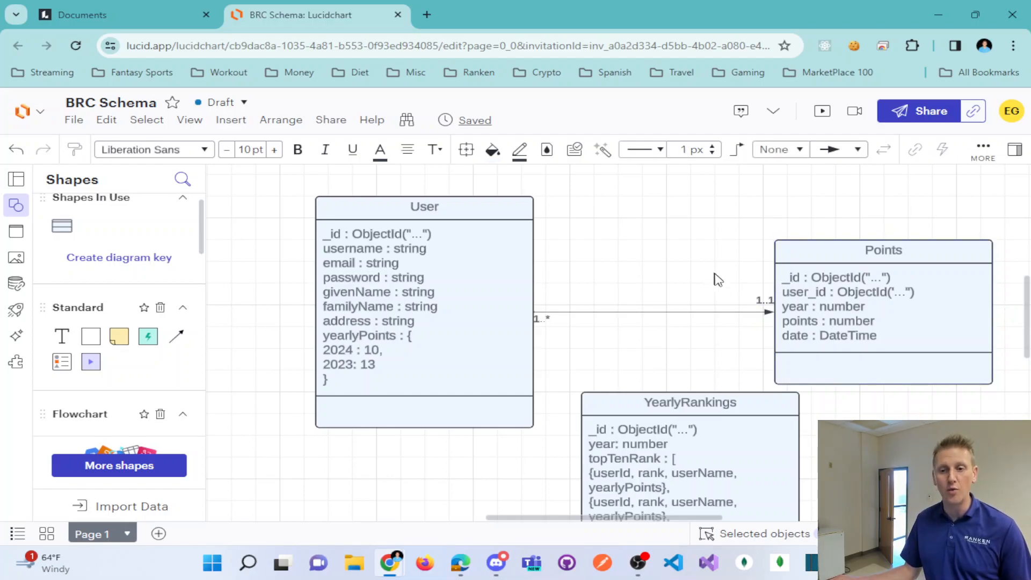
Step: Review the _id, user_id, year and points attributes of the Points class one by one
double_click(836, 281)
double_click(838, 278)
drag(891, 277, 789, 274)
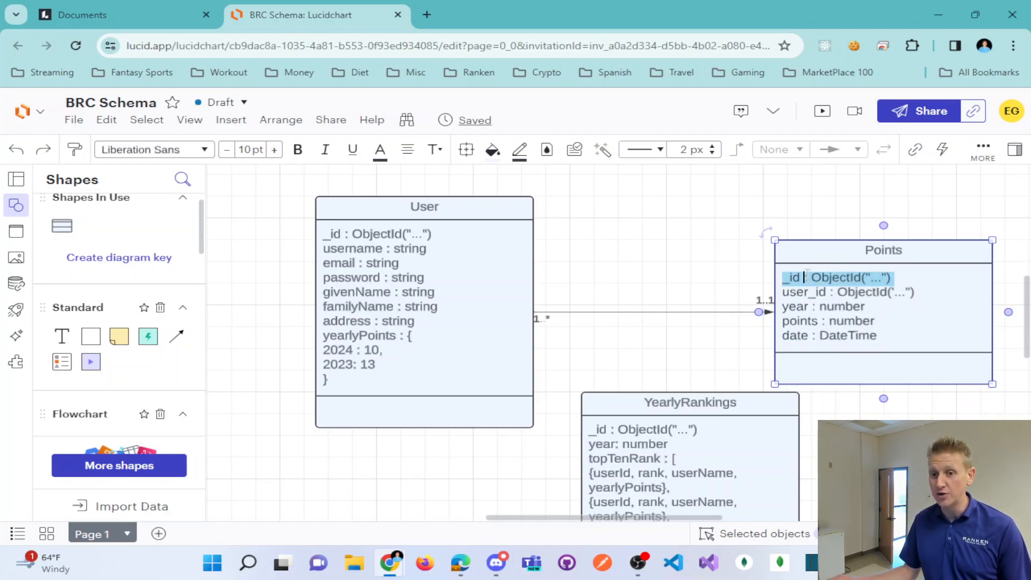
click(811, 293)
drag(793, 293, 925, 292)
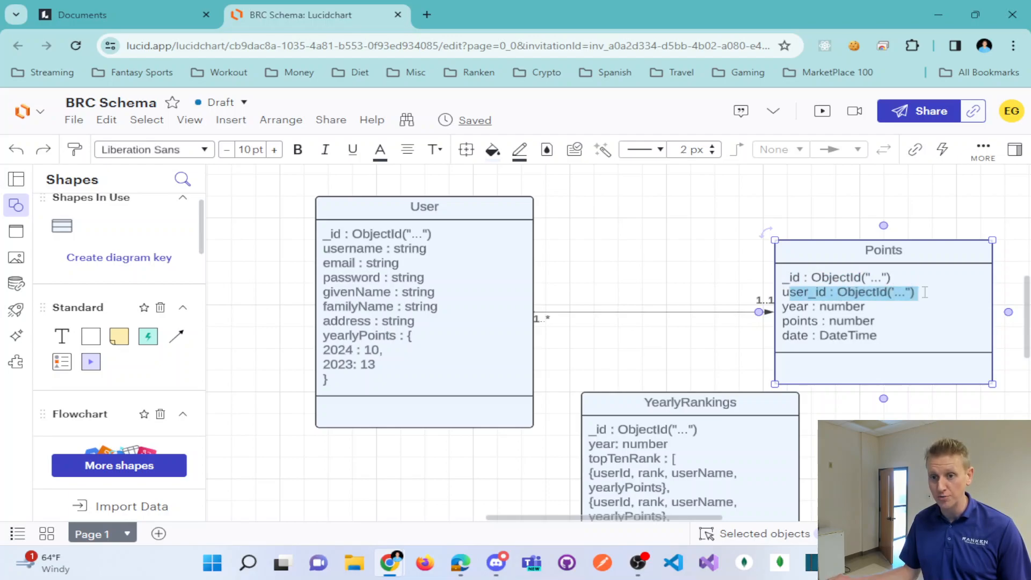
drag(807, 305, 800, 305)
key(ctrl+z)
triple_click(804, 305)
triple_click(806, 322)
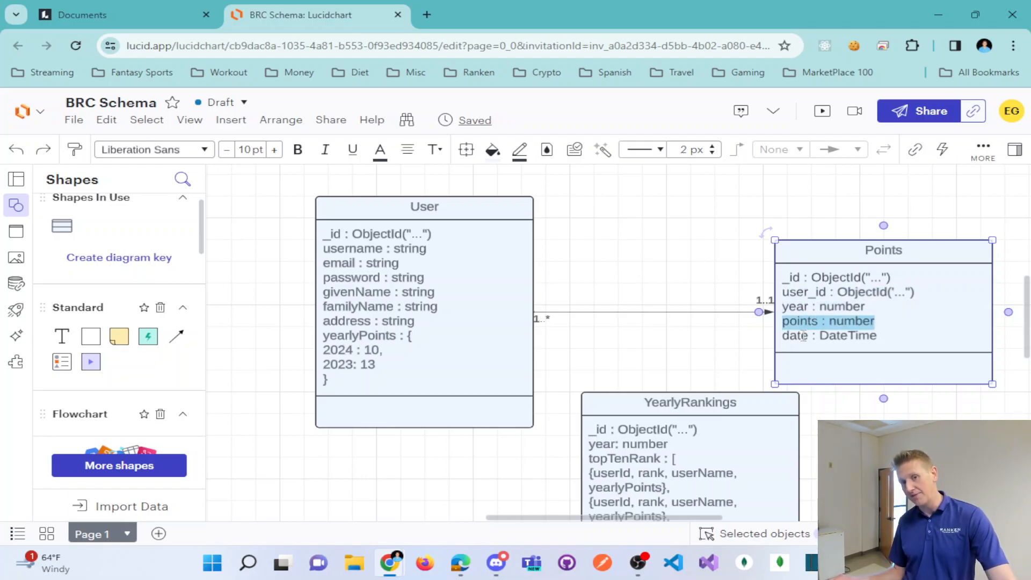
Step: Change the type of the date attribute in the Points class to Date
double_click(804, 335)
double_click(804, 335)
double_click(838, 335)
click(801, 335)
double_click(801, 335)
mouse_move(867, 335)
mouse_down()
mouse_move(789, 335)
mouse_move(871, 335)
mouse_up()
click(826, 335)
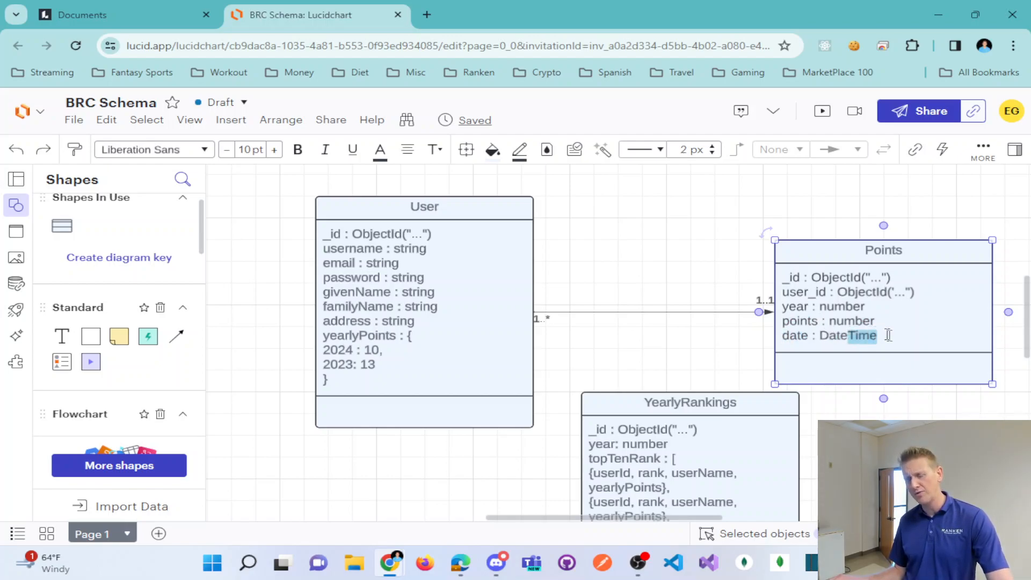
key(BackSpace)
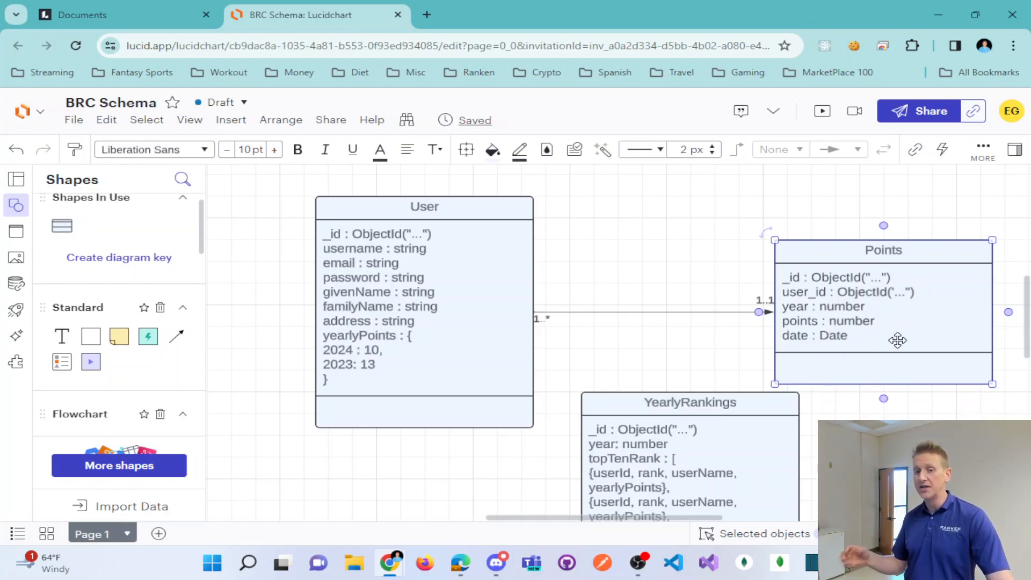
click(685, 349)
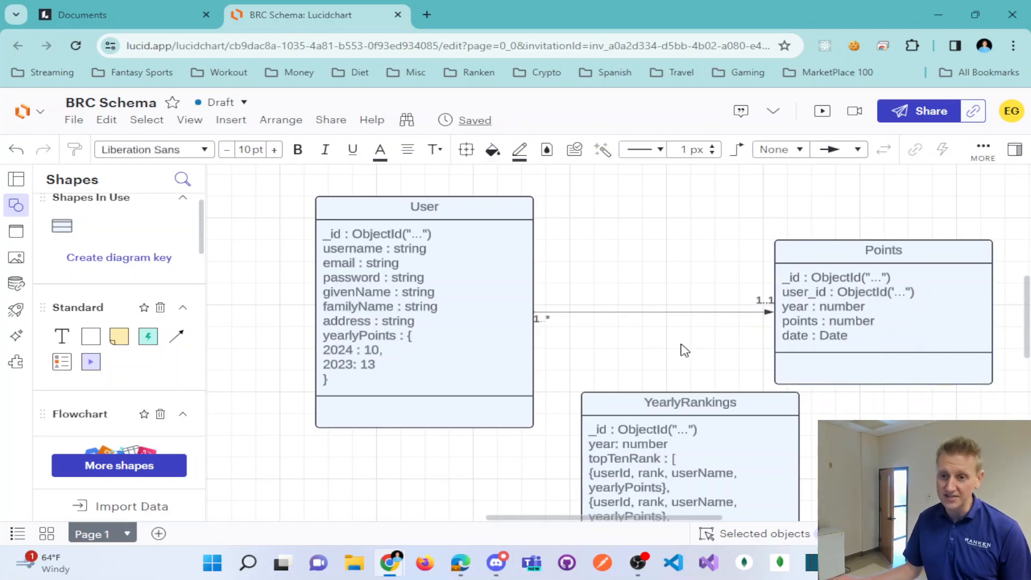
Step: Examine the user_id attribute and its ObjectId type in the Points class, which references the User class
click(462, 281)
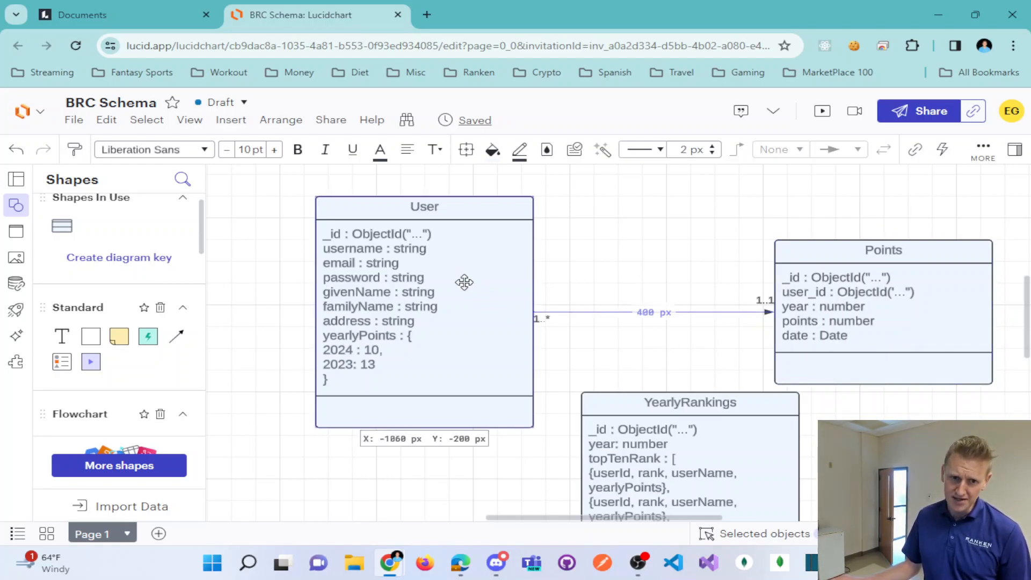
click(862, 297)
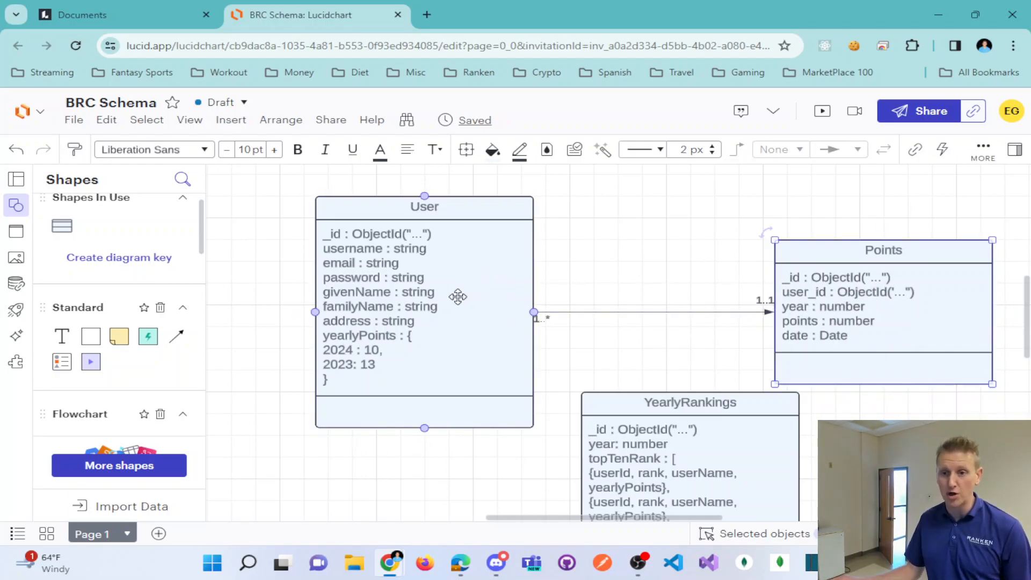
double_click(830, 293)
click(830, 292)
drag(831, 292, 759, 299)
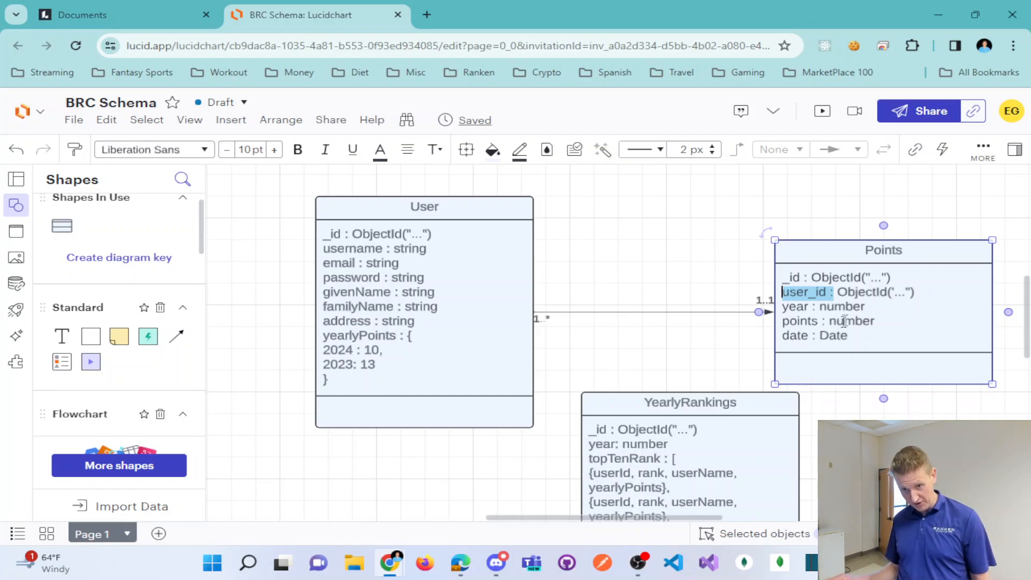
drag(842, 293, 919, 291)
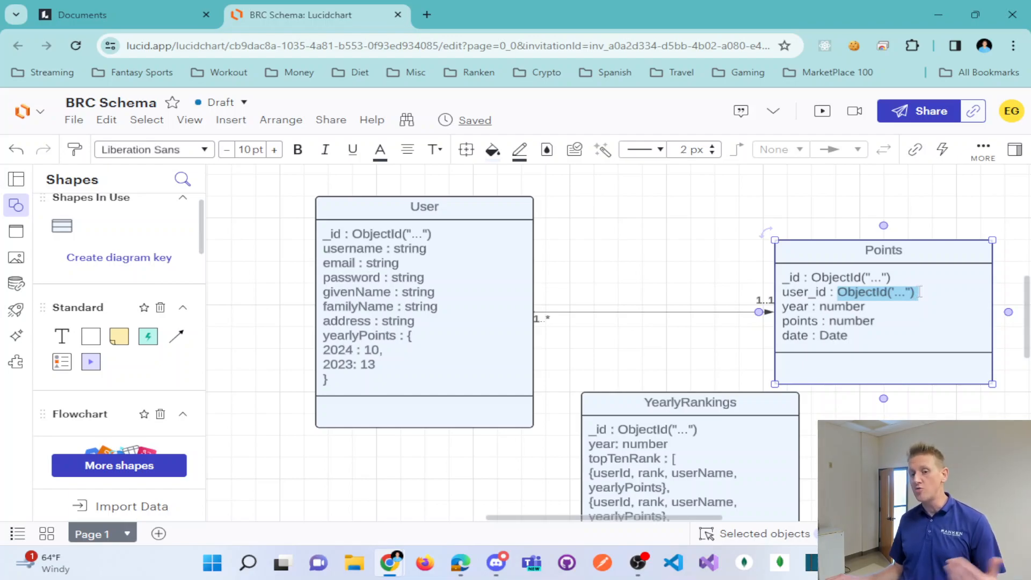
click(919, 292)
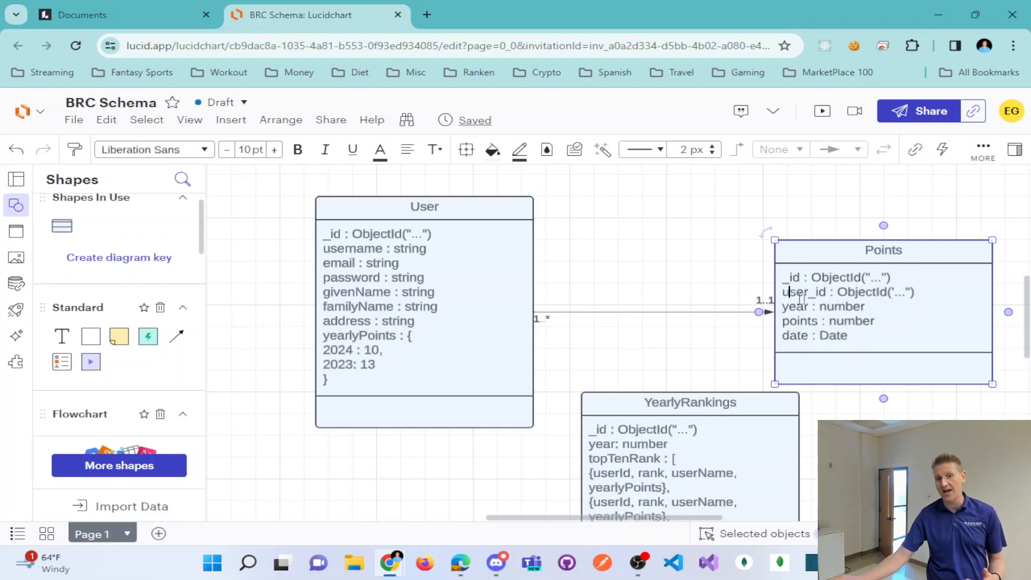
drag(789, 293, 912, 292)
click(881, 317)
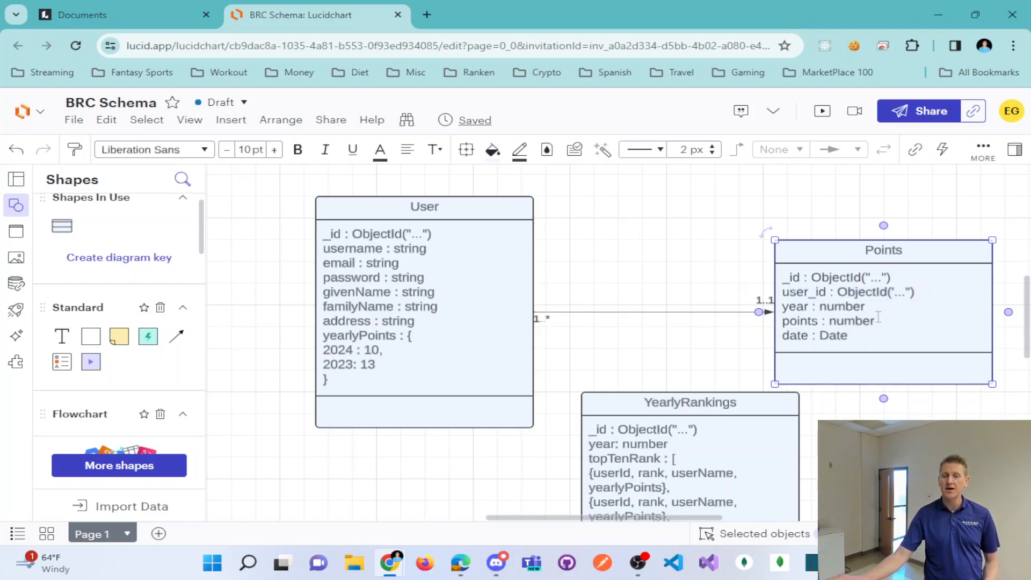
click(678, 344)
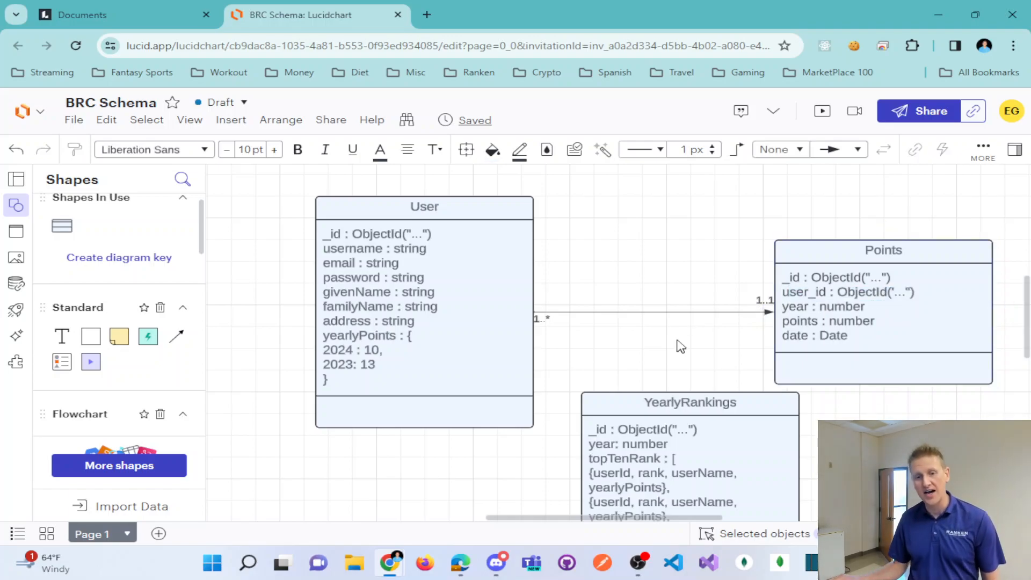
Step: Inspect the connector between the User and Points classes
click(685, 312)
click(698, 276)
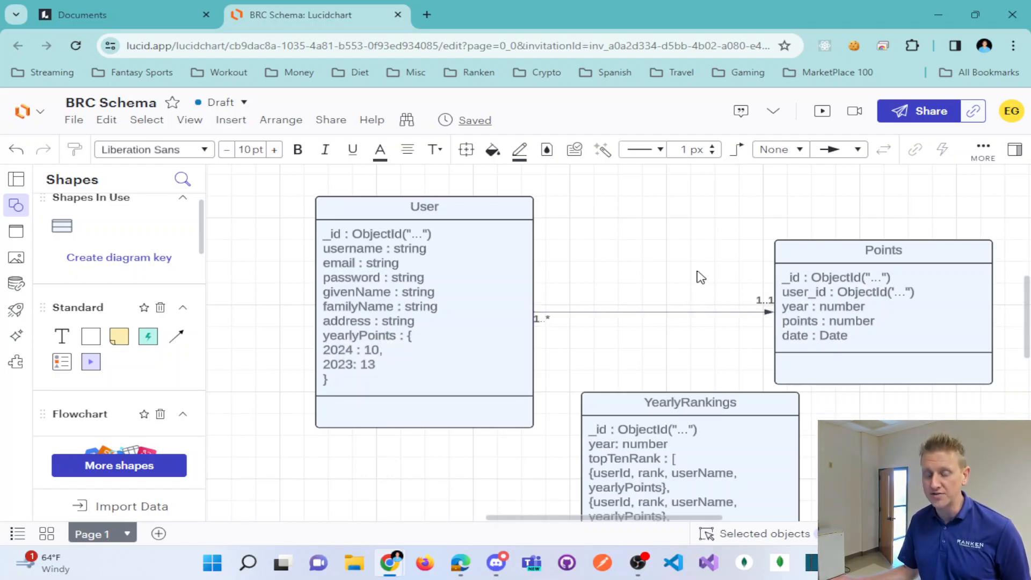
click(695, 313)
click(701, 342)
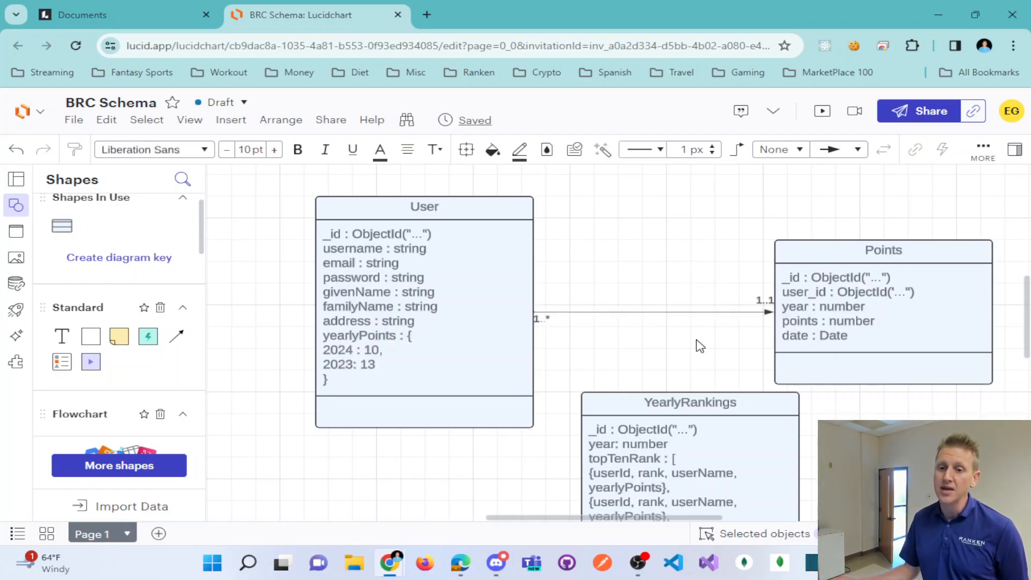
click(823, 297)
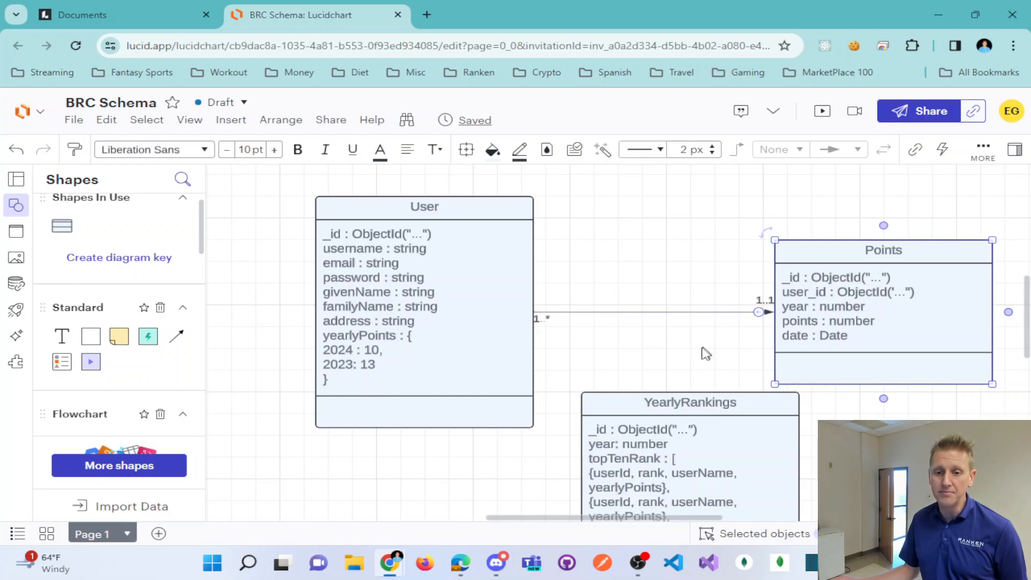
Step: Move the YearlyRankings class down and right so it sits clear below the Points class
scroll(698, 366, down, 3)
drag(698, 389, 683, 413)
click(681, 361)
drag(358, 212, 852, 349)
click(737, 451)
scroll(795, 445, down, 2)
scroll(795, 446, up, 5)
scroll(795, 446, down, 3)
drag(1026, 355, 1026, 387)
drag(637, 256, 867, 290)
click(604, 282)
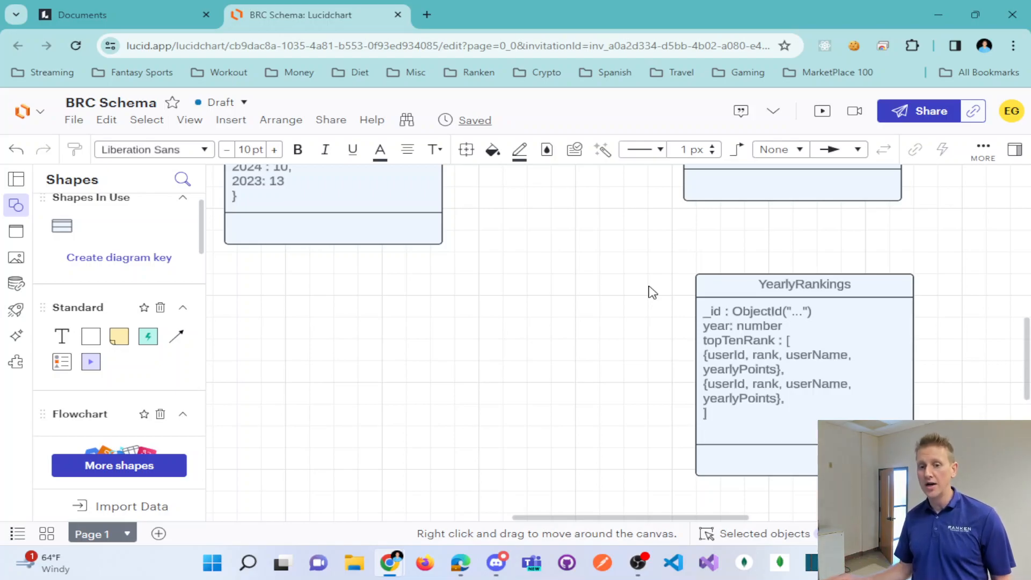
Step: Review the _id, year and topTenRank attributes of the YearlyRankings class, including the fields in each ranking entry
click(740, 317)
double_click(740, 317)
click(755, 313)
drag(726, 311, 796, 312)
double_click(741, 314)
drag(718, 322, 800, 329)
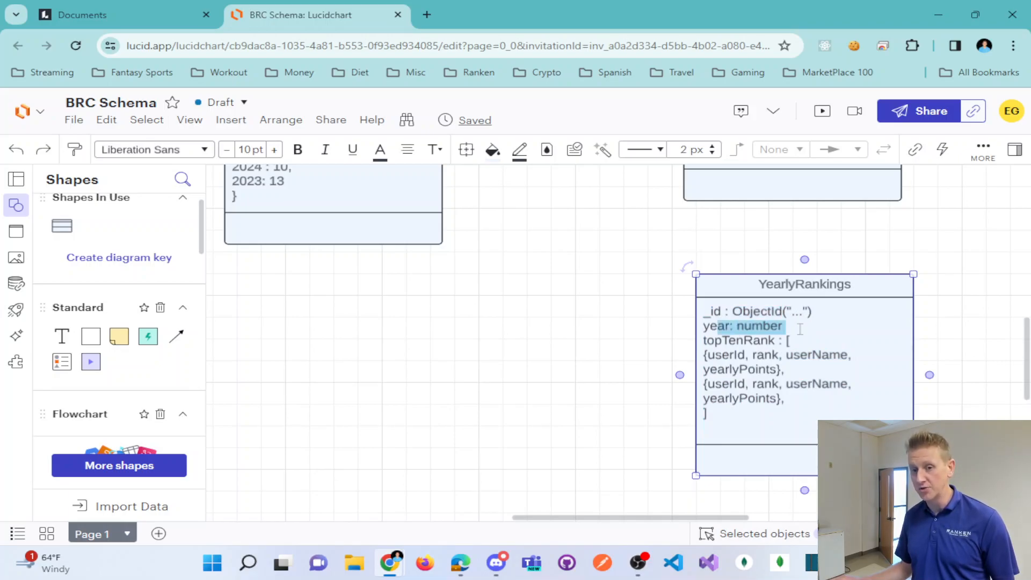
drag(710, 340, 769, 414)
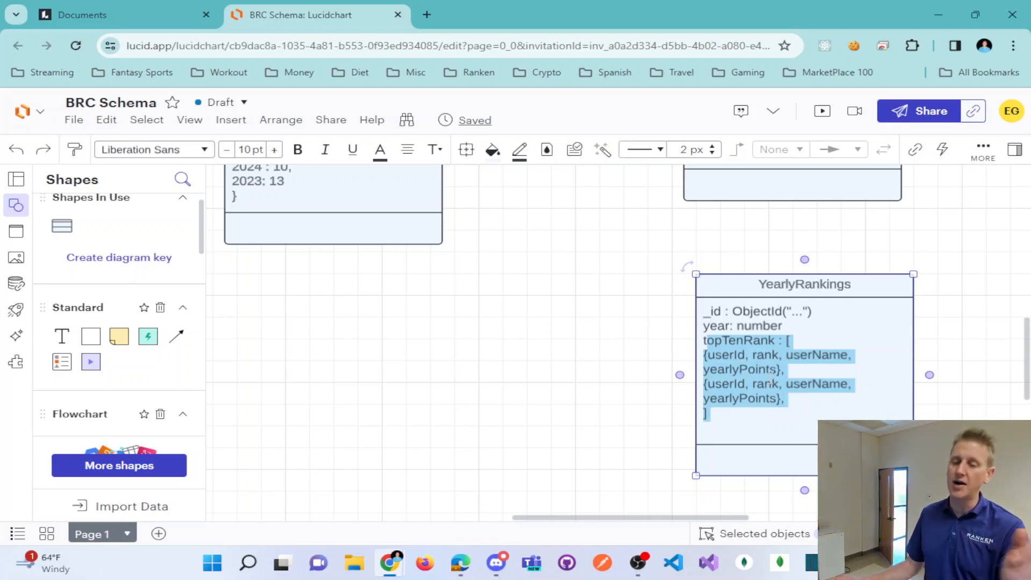
click(768, 345)
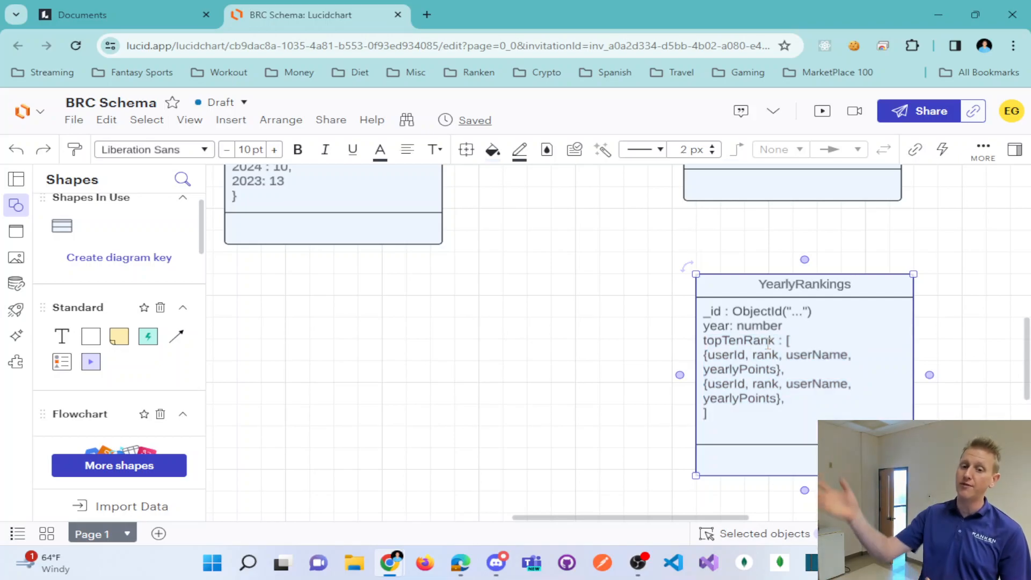
drag(732, 325, 794, 325)
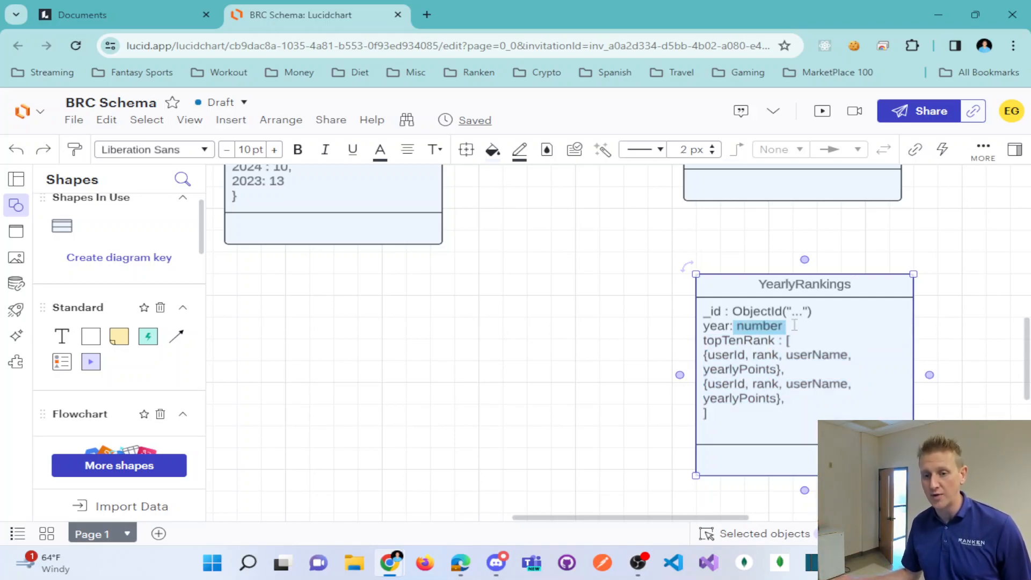
click(794, 325)
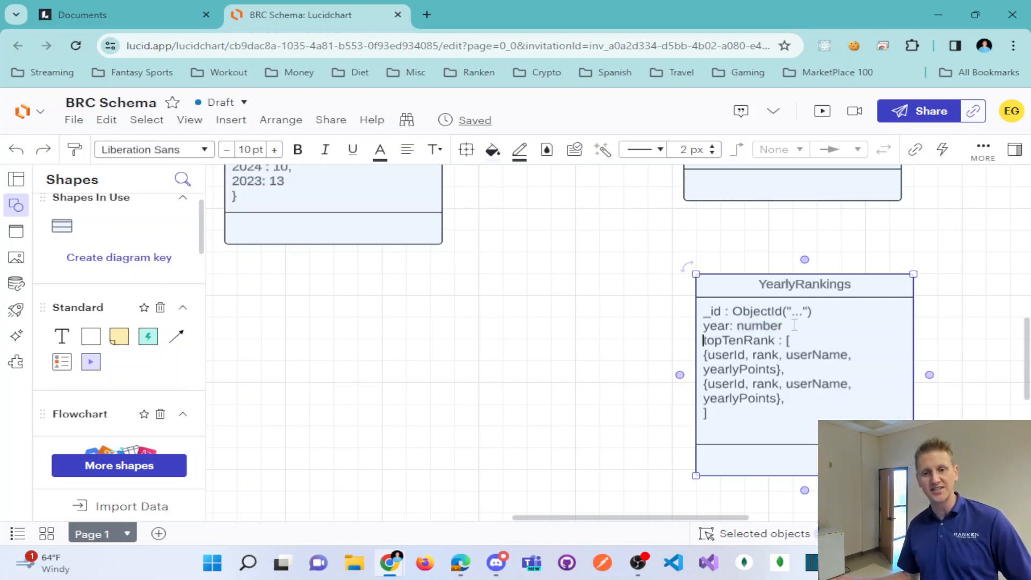
Step: Shift the YearlyRankings class left so it sits below and slightly left of the Points class
click(671, 279)
drag(759, 283, 651, 285)
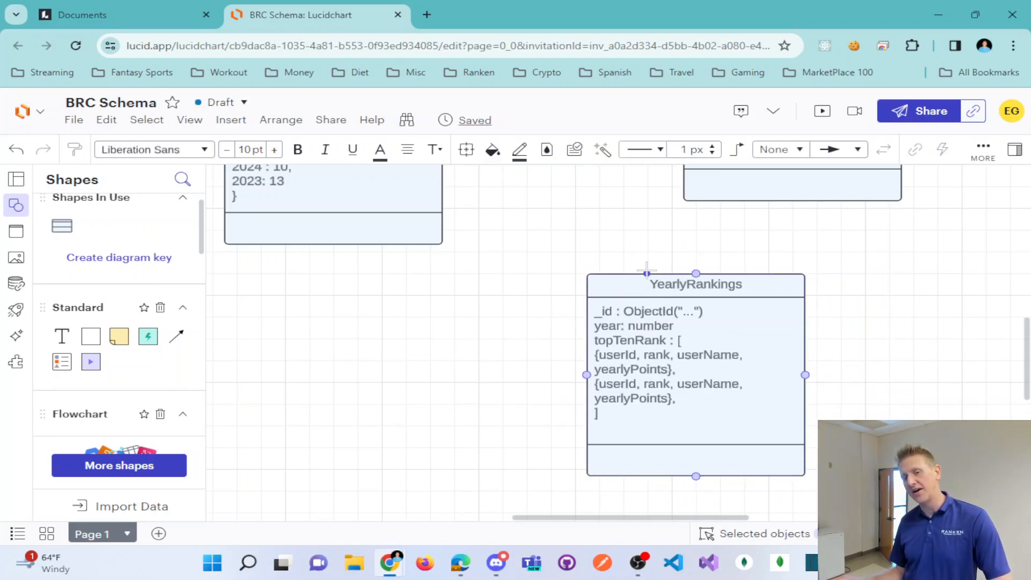
click(515, 286)
scroll(524, 287, down, 3)
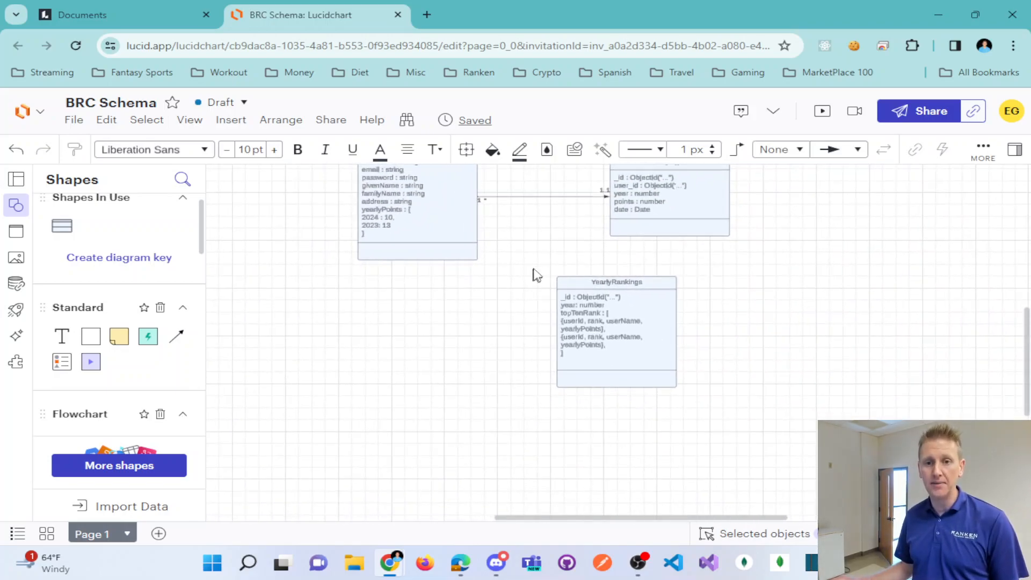
click(594, 283)
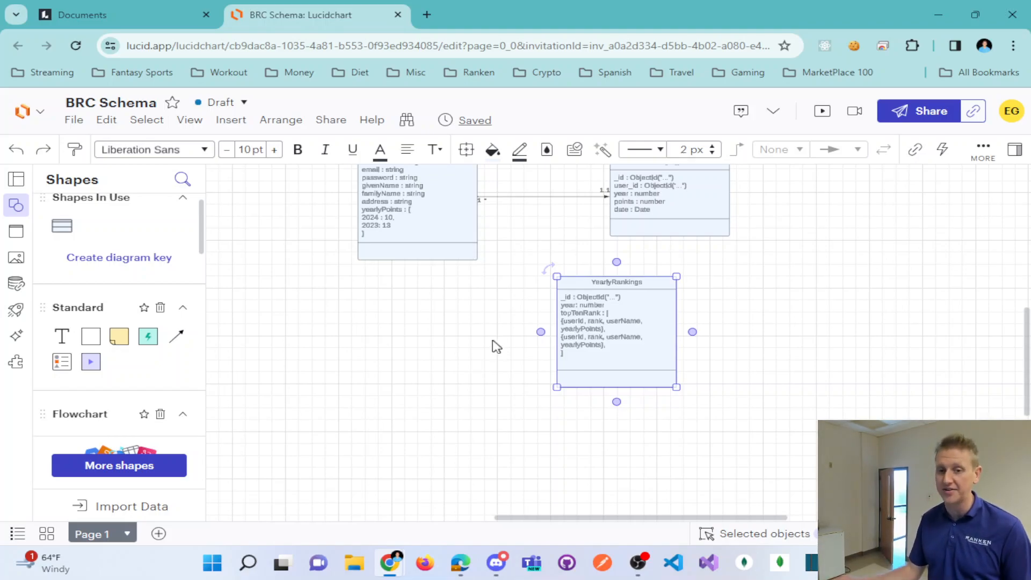
click(507, 315)
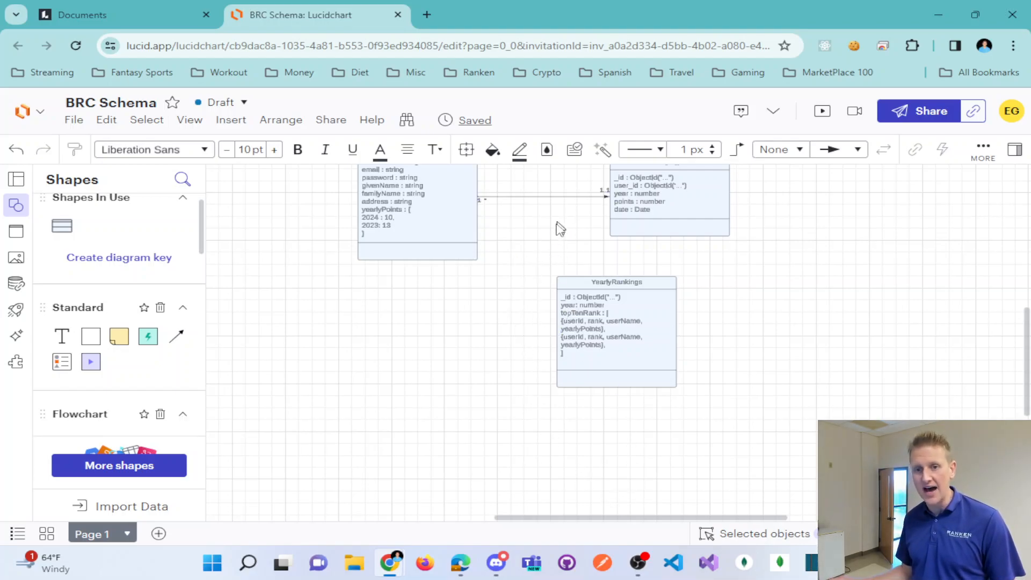
Step: Review the User class and its connector to the Points class
drag(1026, 369, 1027, 346)
click(392, 267)
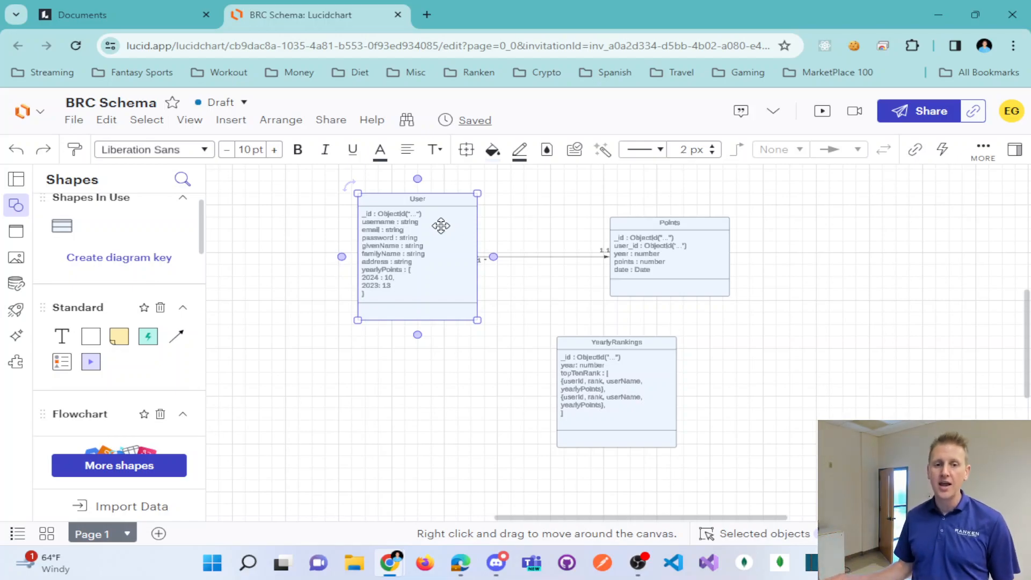
click(540, 257)
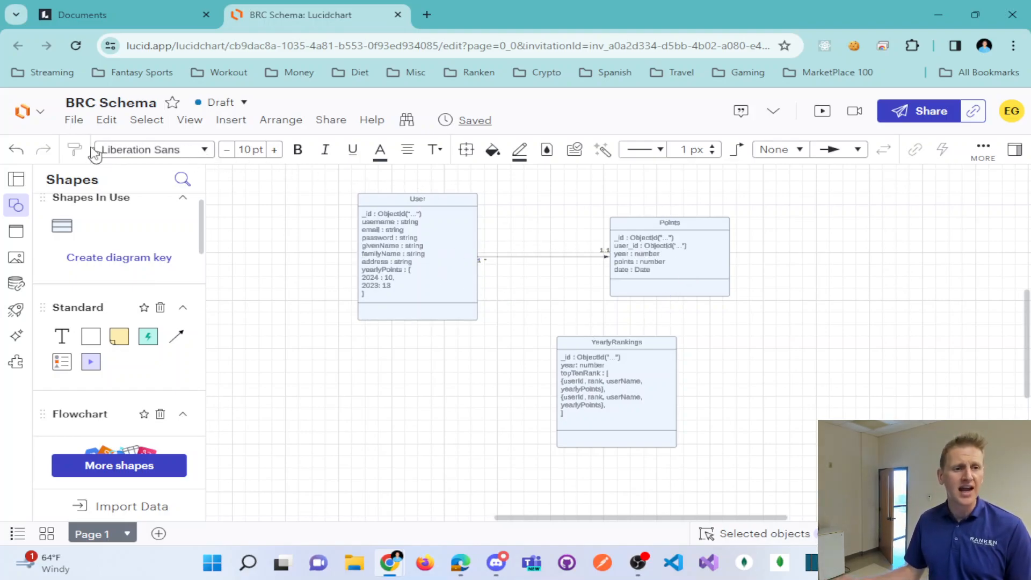
click(74, 120)
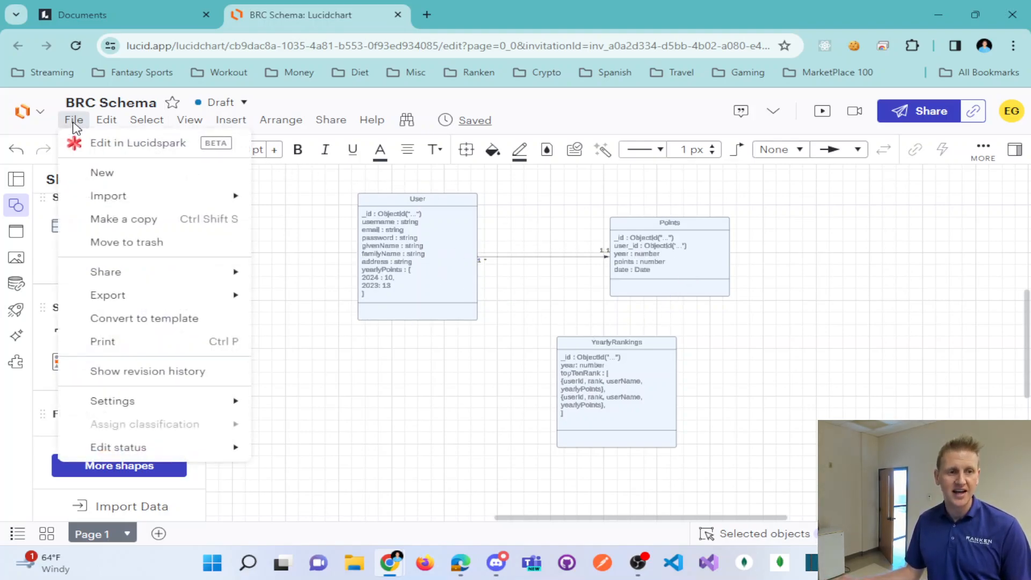
mouse_move(156, 294)
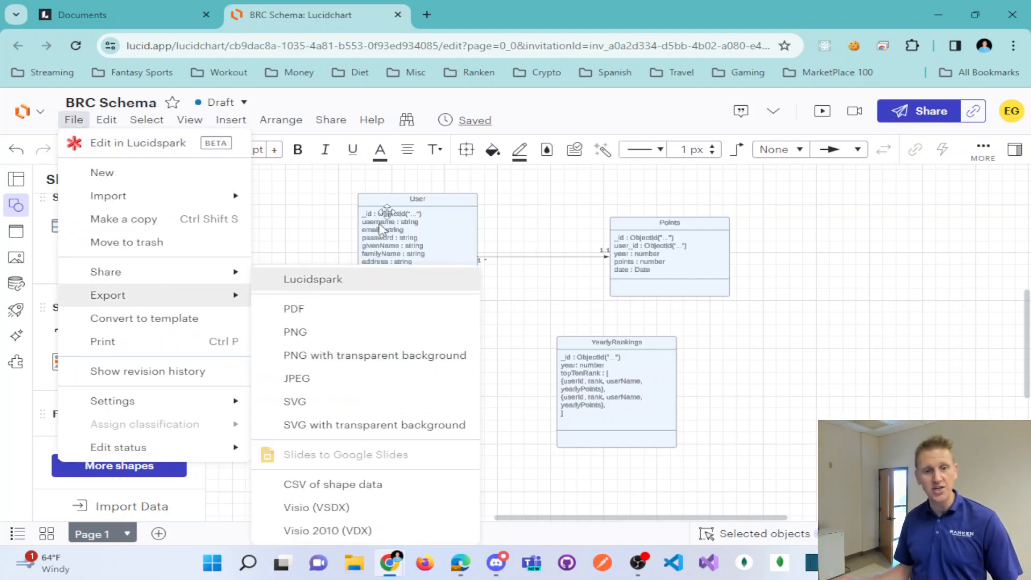
click(454, 180)
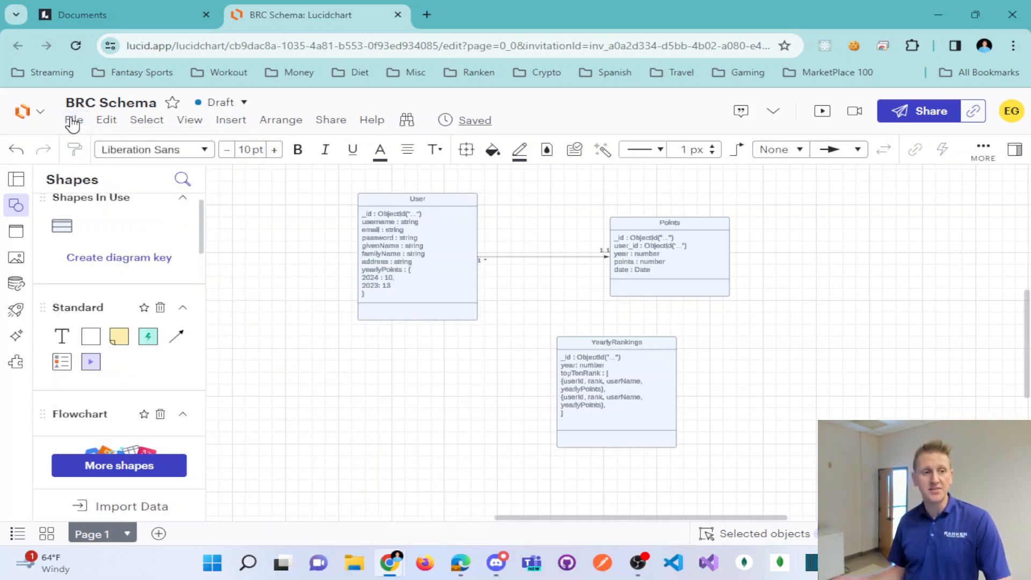
Step: Move the YearlyRankings class up and left so it sits just below the gap between the User and Points classes
drag(615, 383, 565, 361)
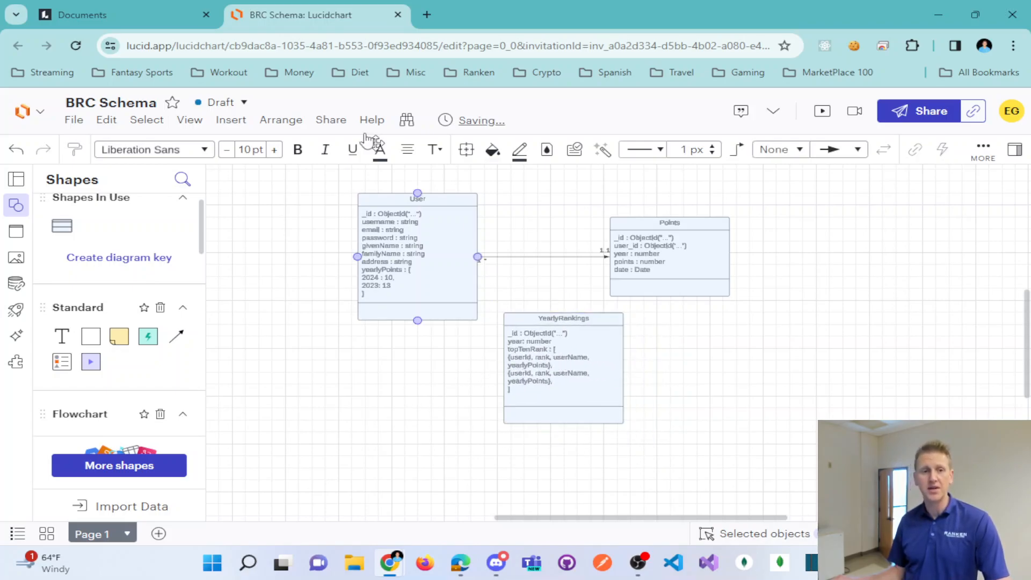
drag(144, 46, 186, 49)
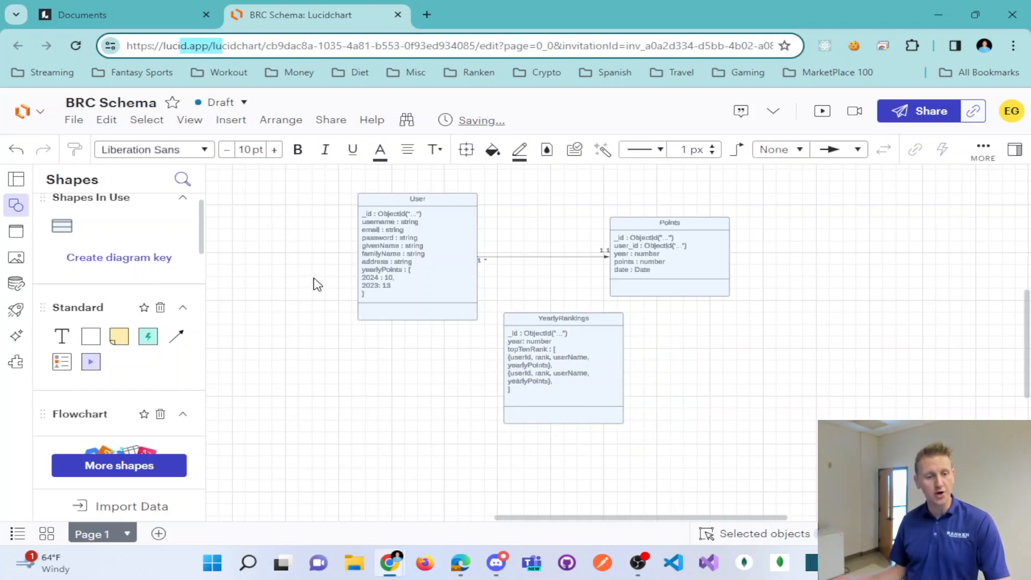
click(355, 563)
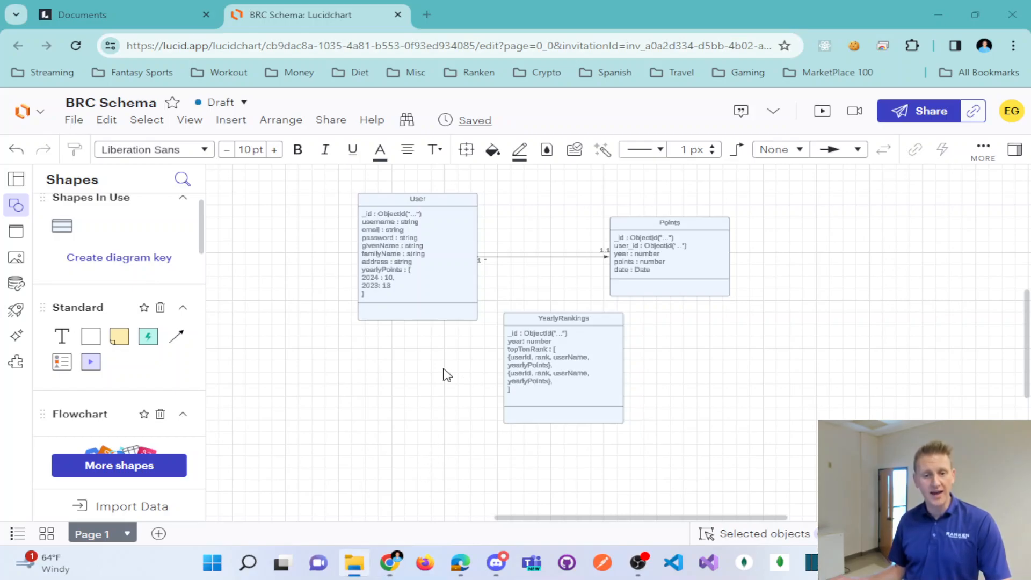
drag(1030, 294, 1030, 225)
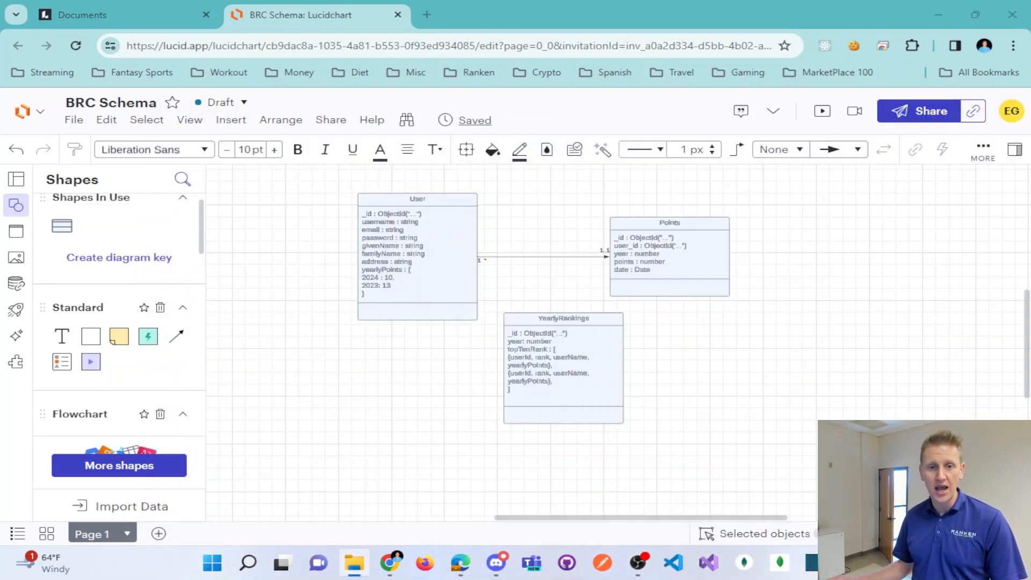
Step: Export the diagram as a PNG, skipping the comment-only sharing offer
click(74, 119)
mouse_move(165, 303)
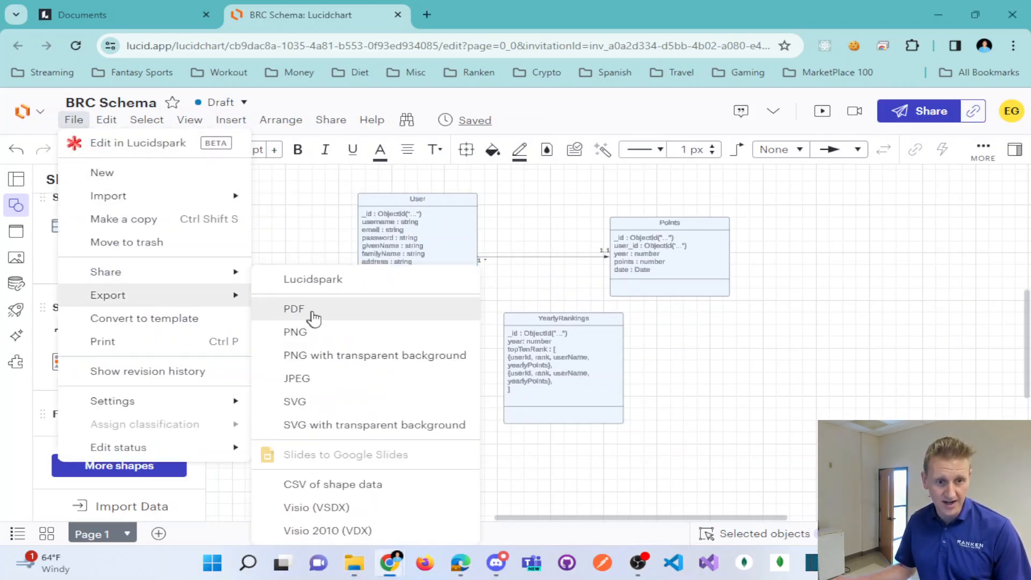
click(322, 334)
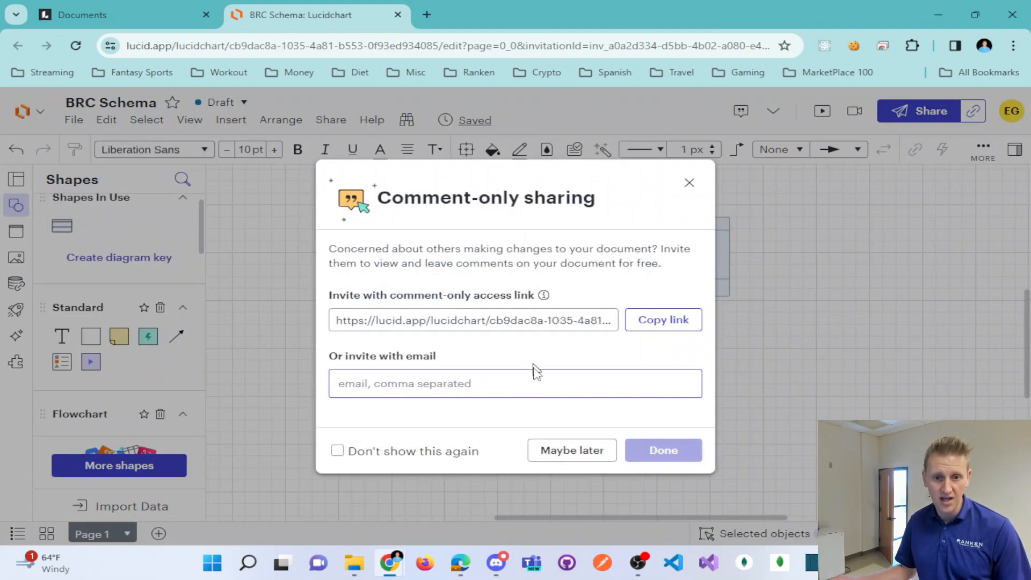
click(570, 454)
click(976, 109)
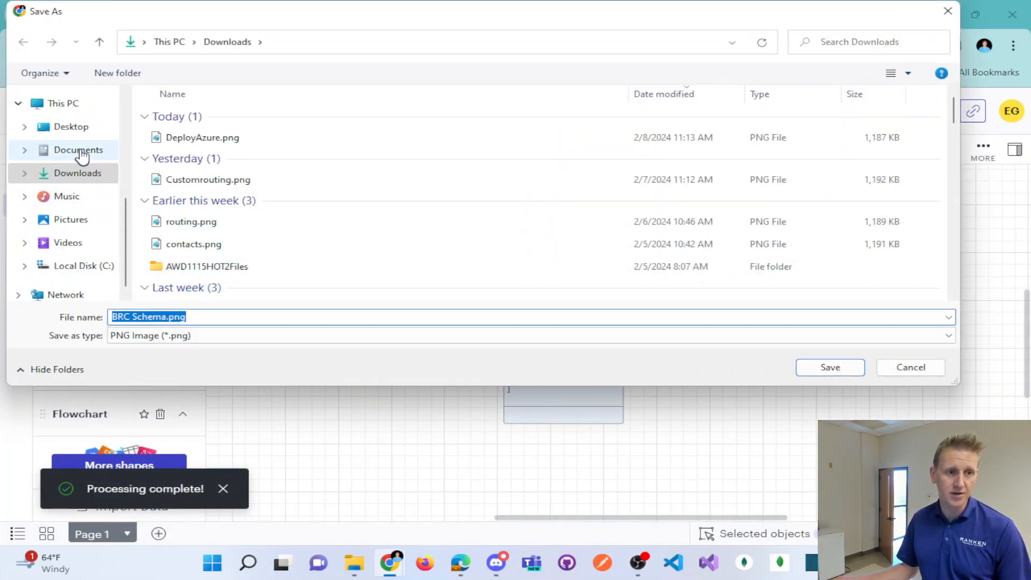
Step: Save the exported image in the BRC folder under the desktop's AWD1111 Repos as DBSchema.png, replacing the existing file
click(78, 127)
double_click(196, 161)
double_click(214, 122)
double_click(215, 163)
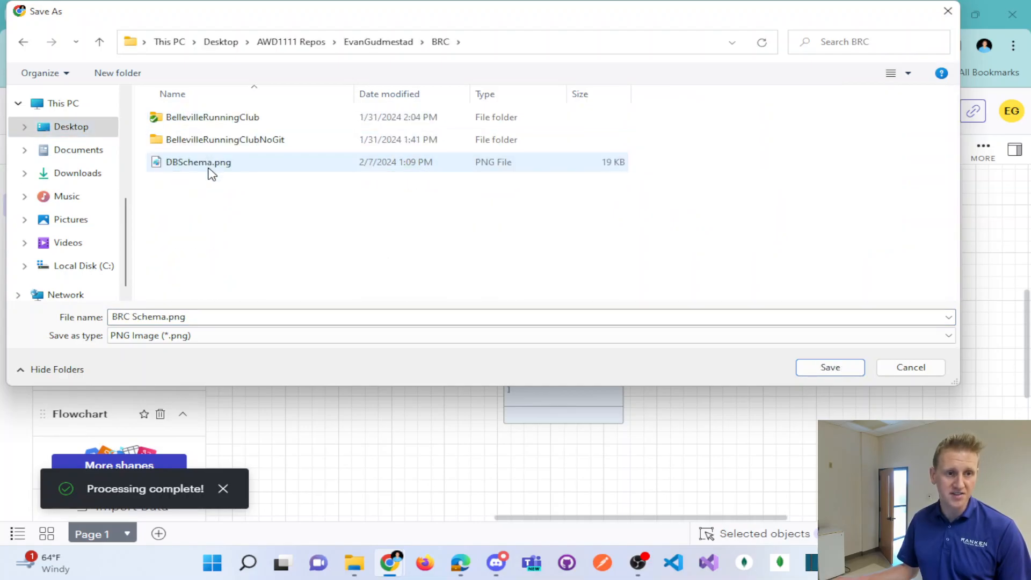
click(209, 171)
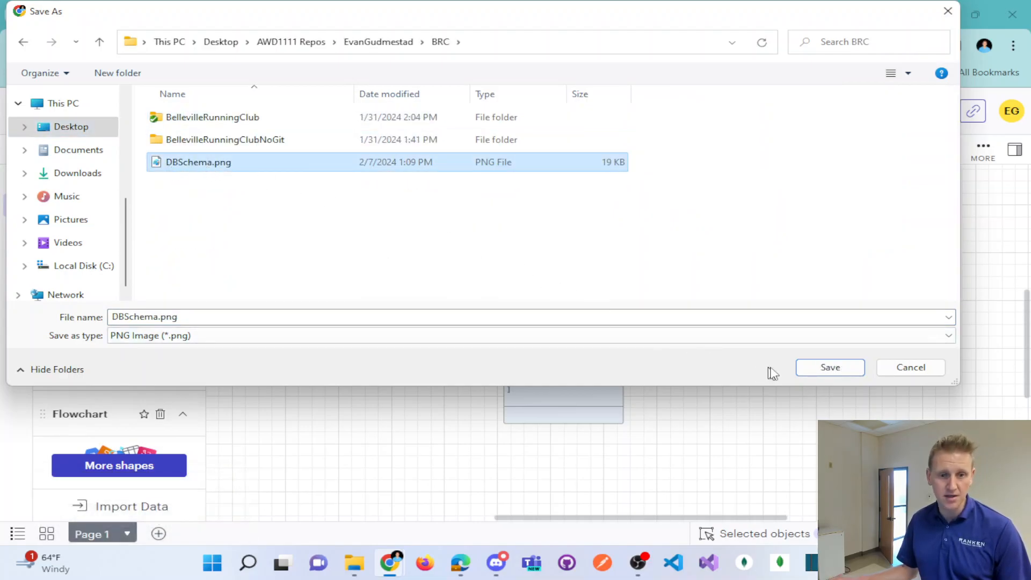
click(810, 370)
click(561, 284)
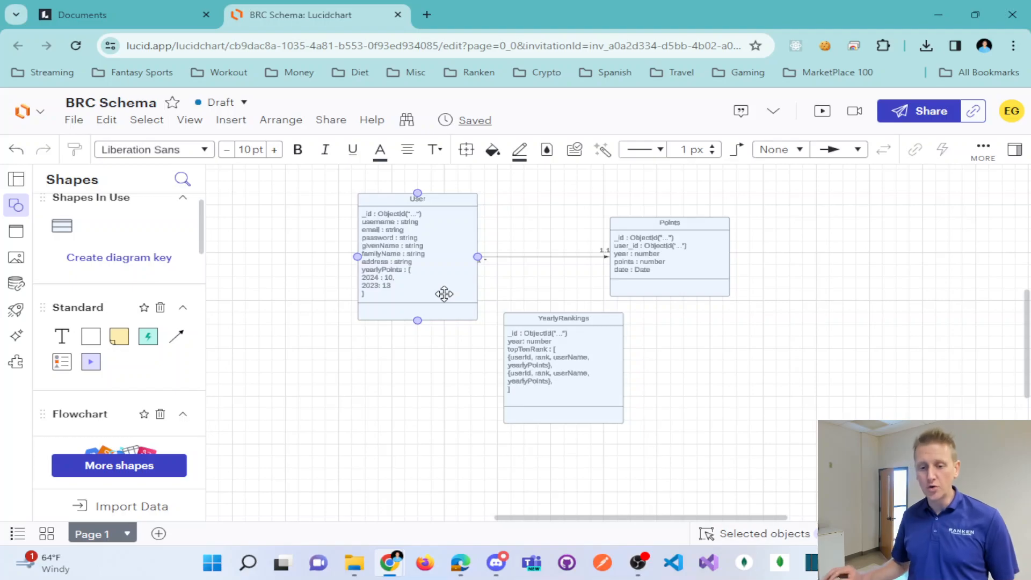
click(559, 286)
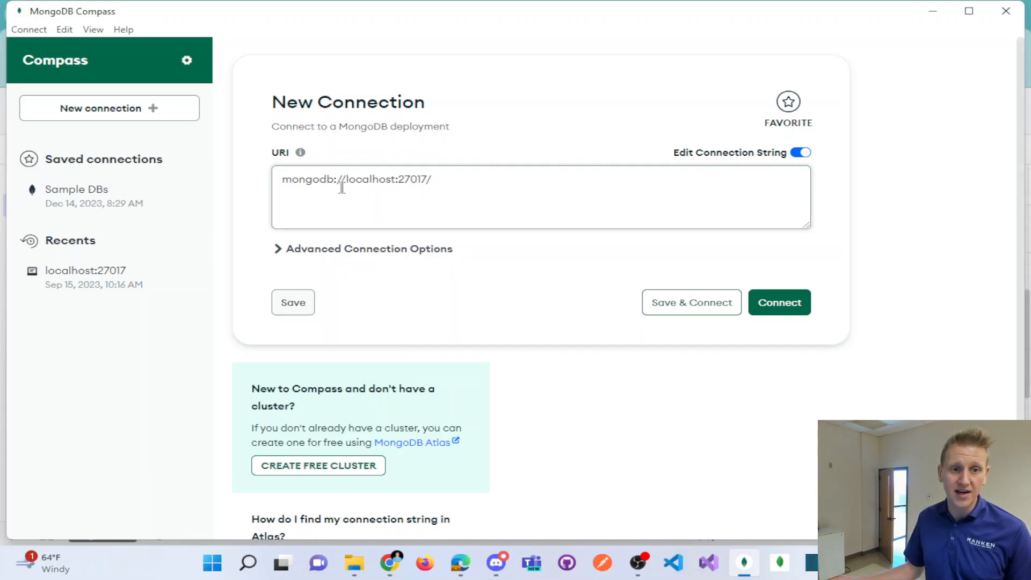
Step: In MongoDB Compass, examine the localhost connection string and load the saved Sample DBs connection
drag(318, 182, 480, 186)
click(442, 185)
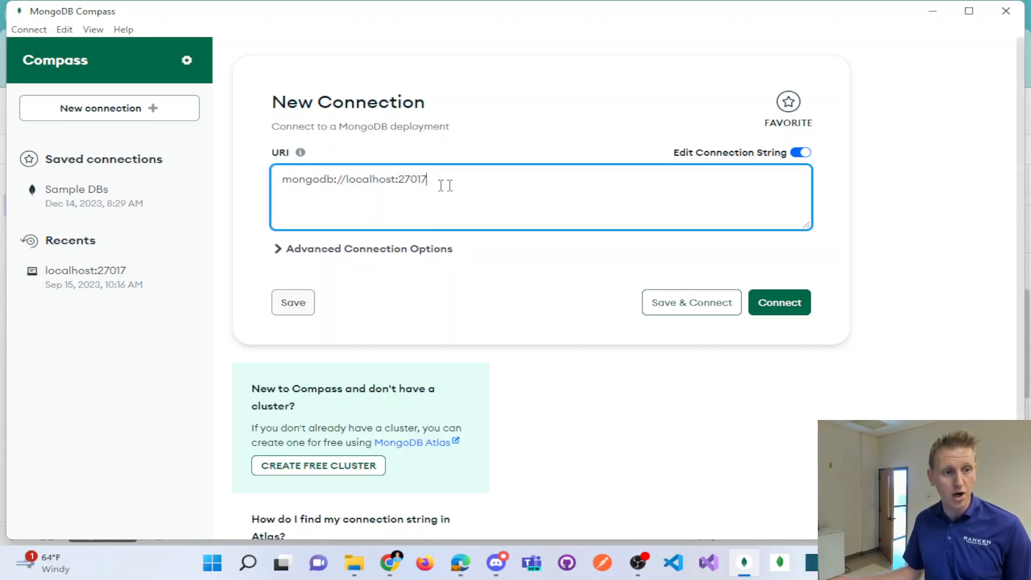
click(80, 204)
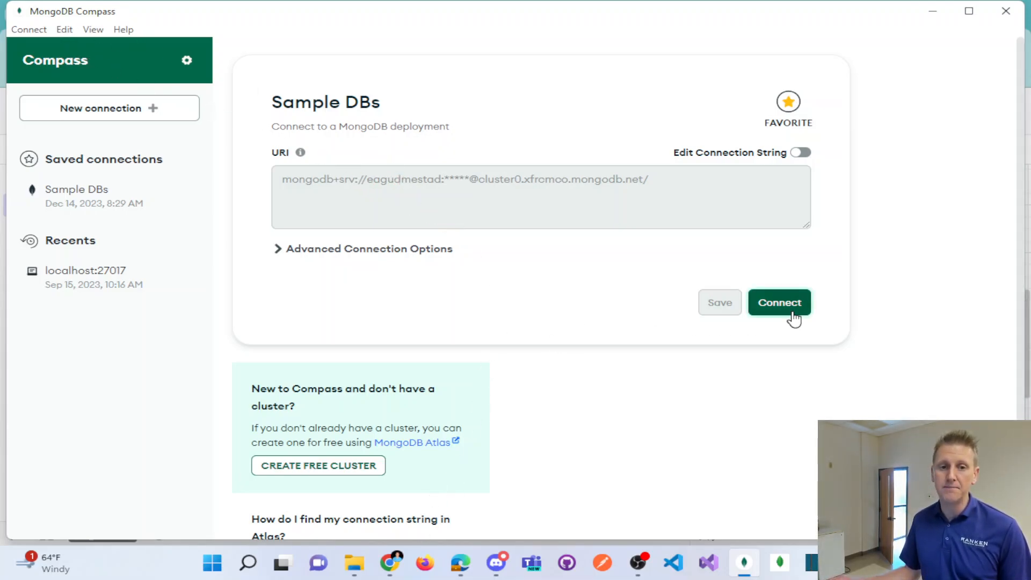
Step: Switch back to Chrome, postpone the Compass update and go to mongodb.com in place of the diagram page
mouse_move(397, 566)
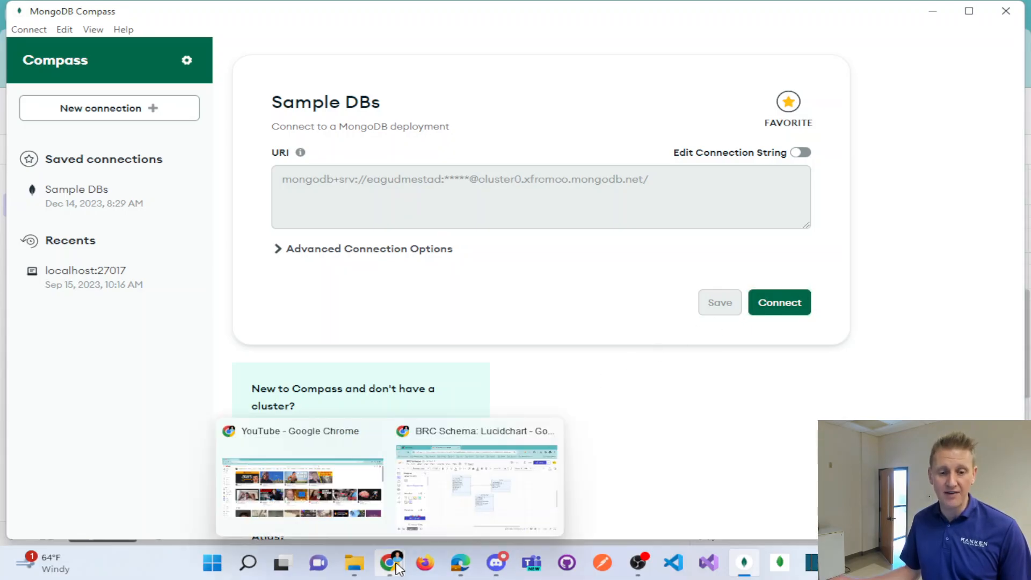
click(444, 515)
click(415, 48)
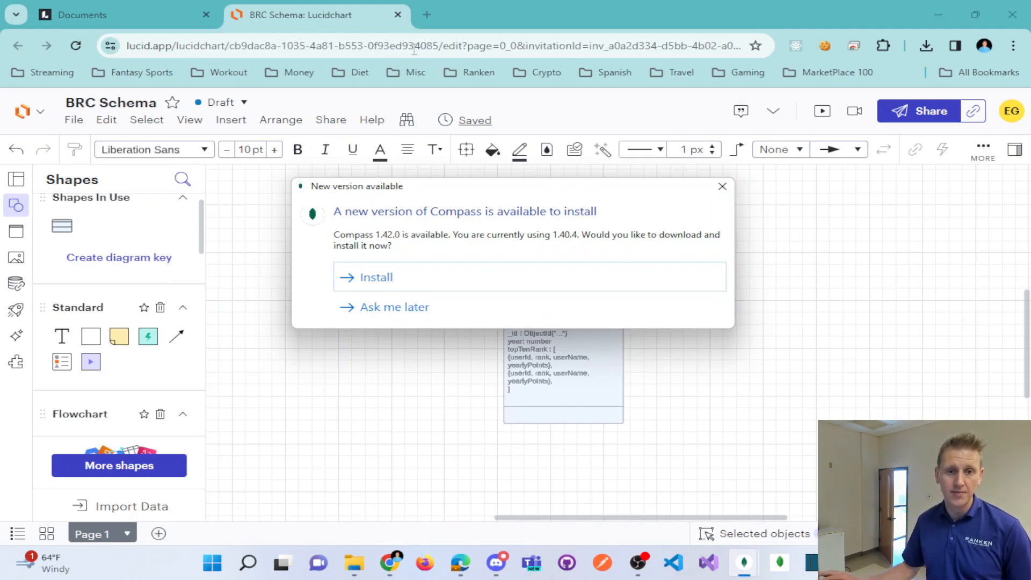
click(403, 311)
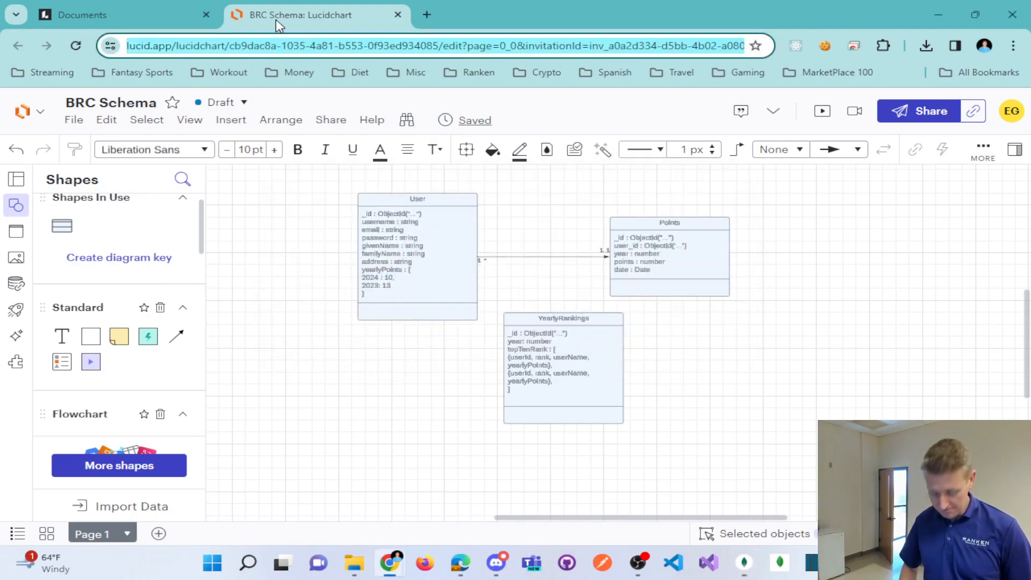
text(mon)
key(Return)
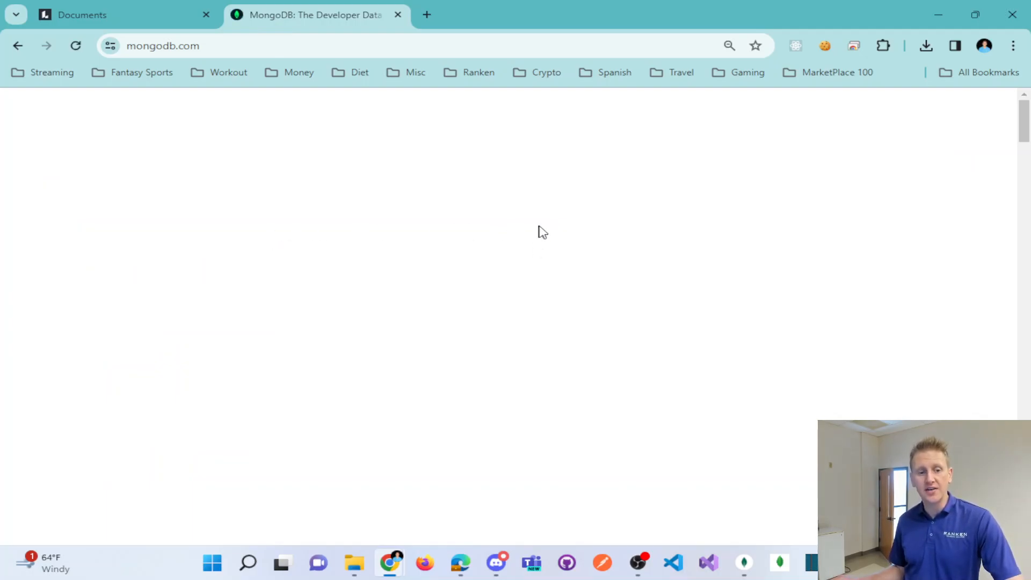
Step: Log in to the MongoDB account with the saved e-mail address and account password
click(837, 148)
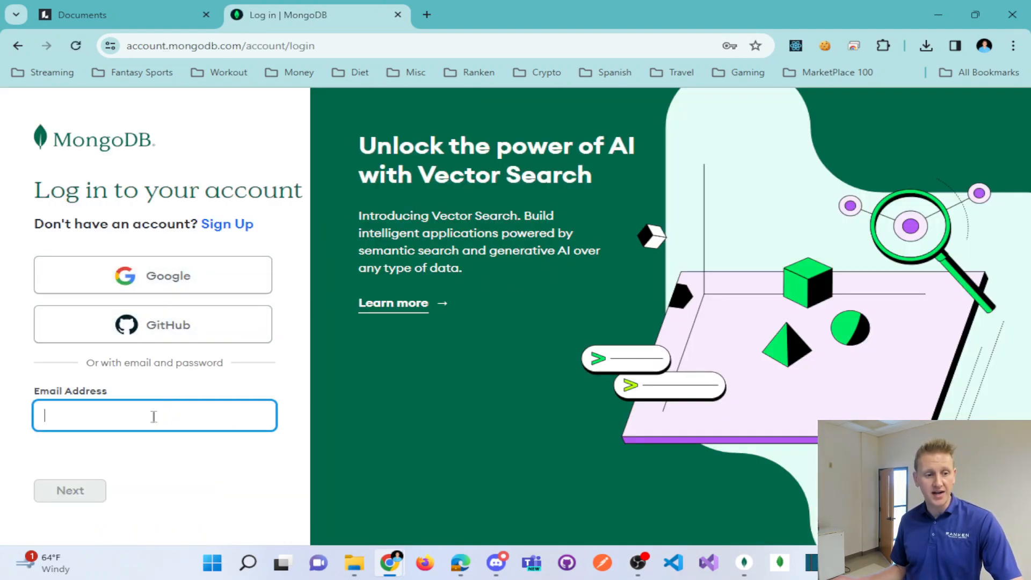
click(154, 417)
click(179, 460)
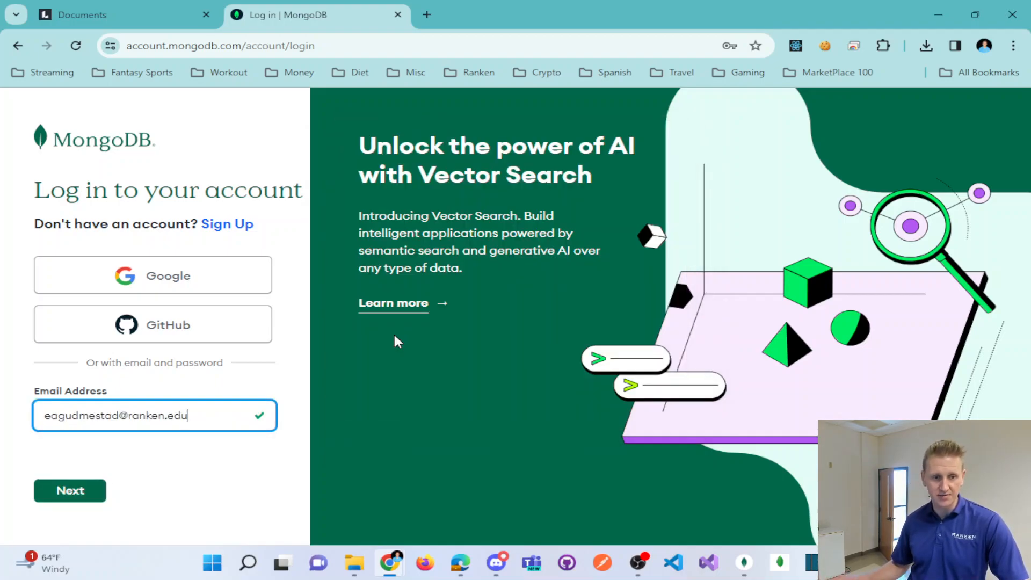
click(78, 493)
click(101, 498)
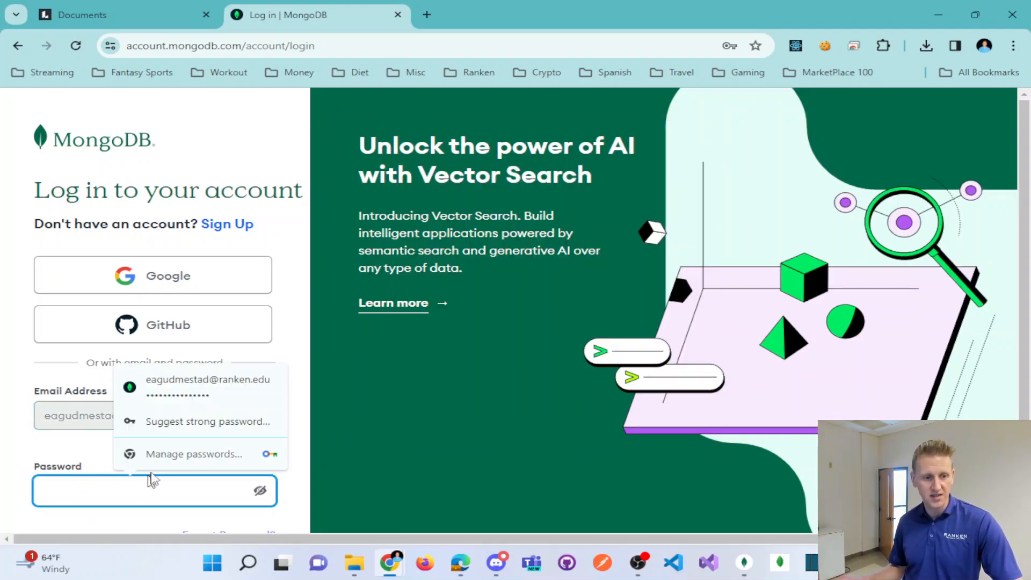
click(133, 397)
scroll(258, 411, down, 2)
click(76, 495)
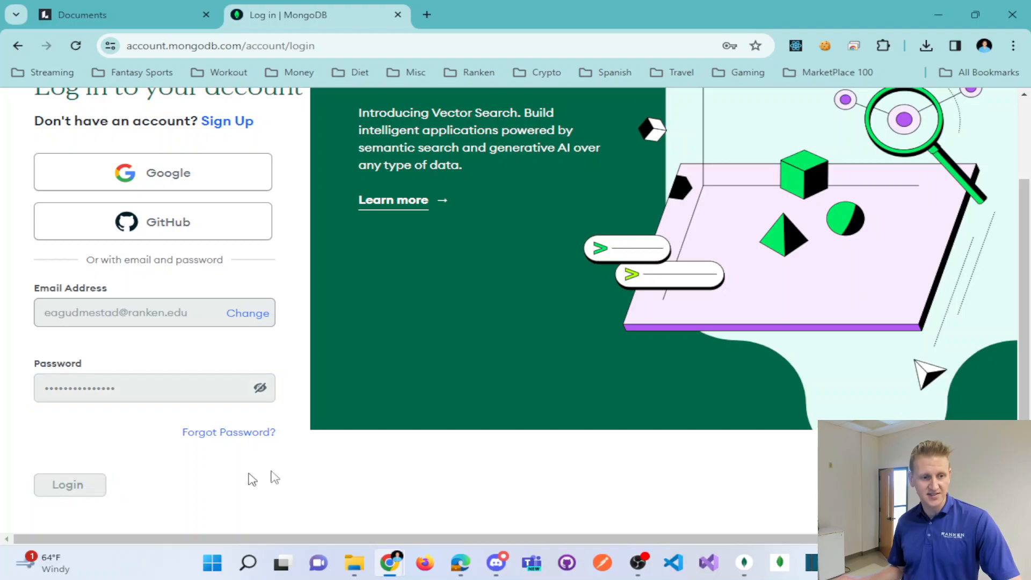
Step: Look over the organization's project list in Atlas and open the MFlix project
mouse_move(736, 563)
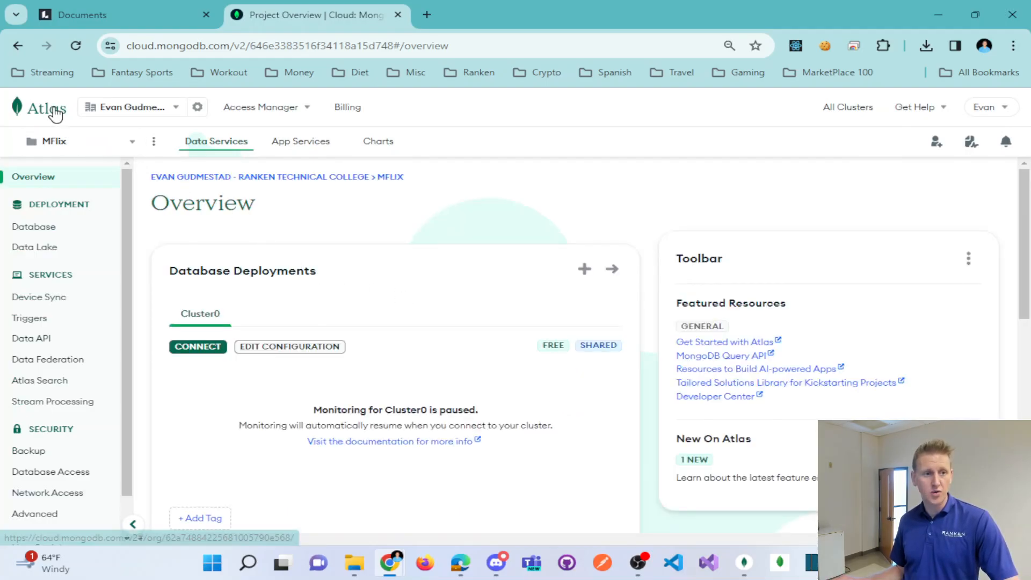
click(42, 113)
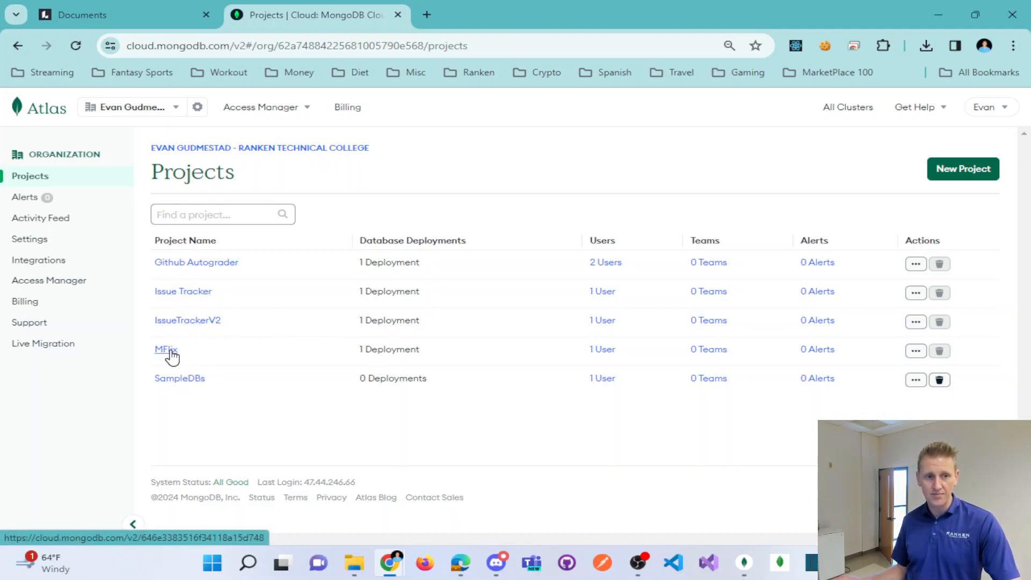
double_click(191, 175)
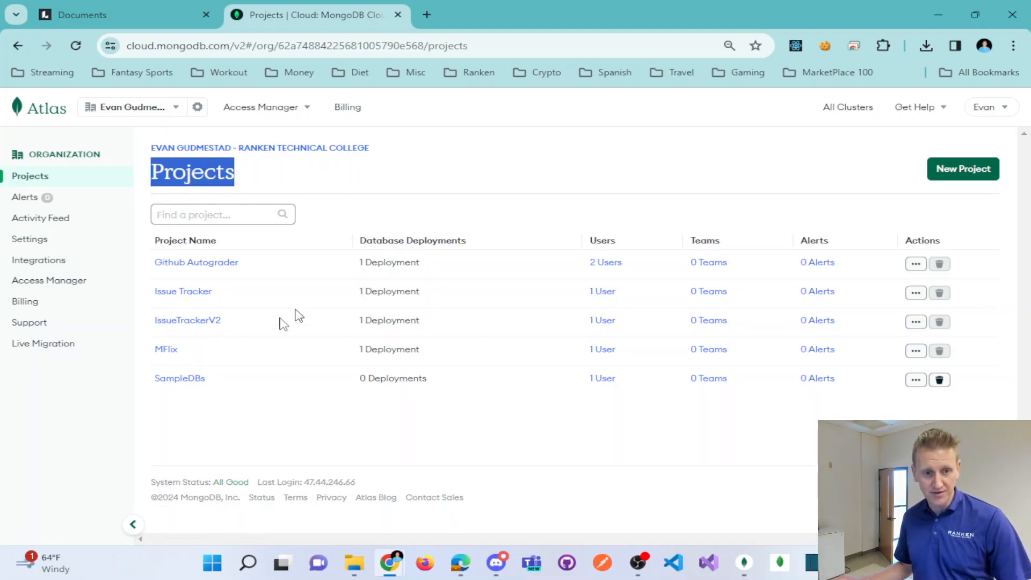
click(162, 352)
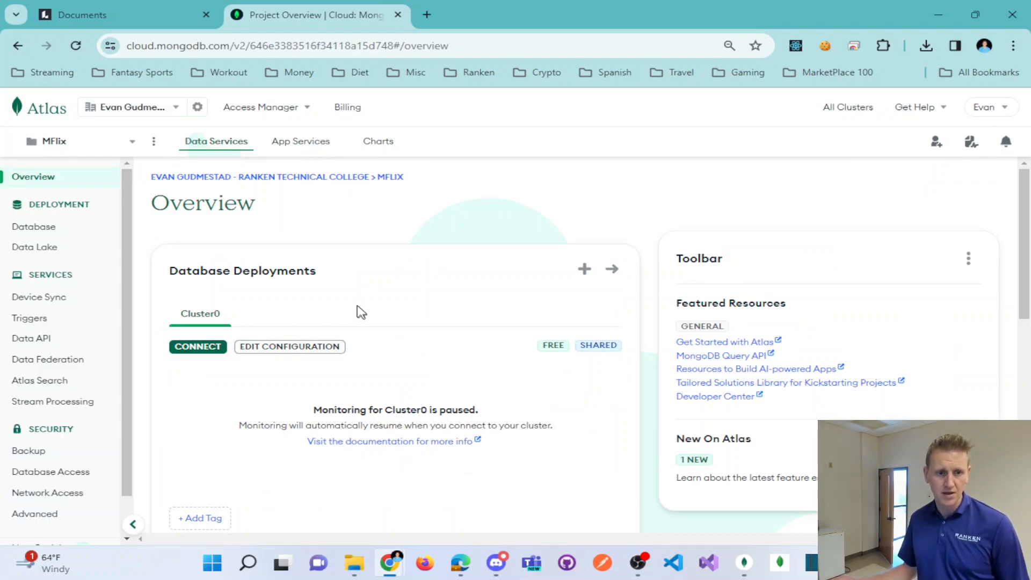
Step: Go to the project's database deployments, check Cluster0's status and open its collections
click(36, 229)
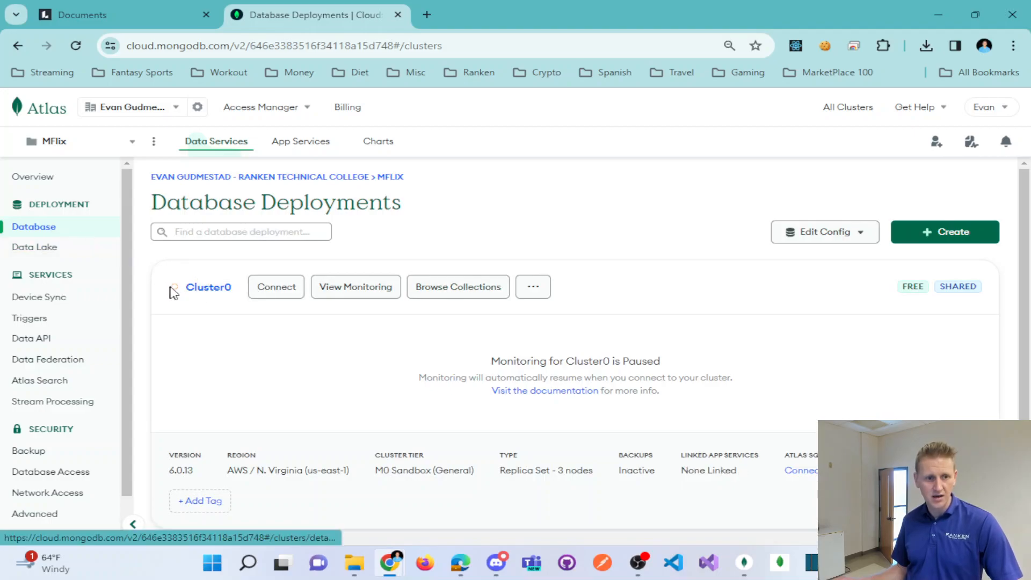
mouse_move(177, 292)
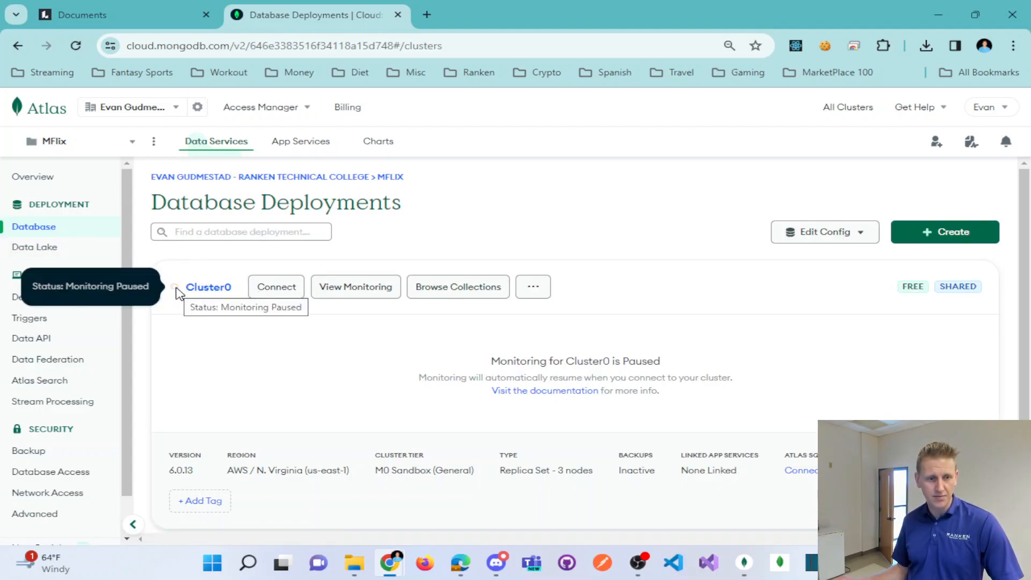
click(446, 293)
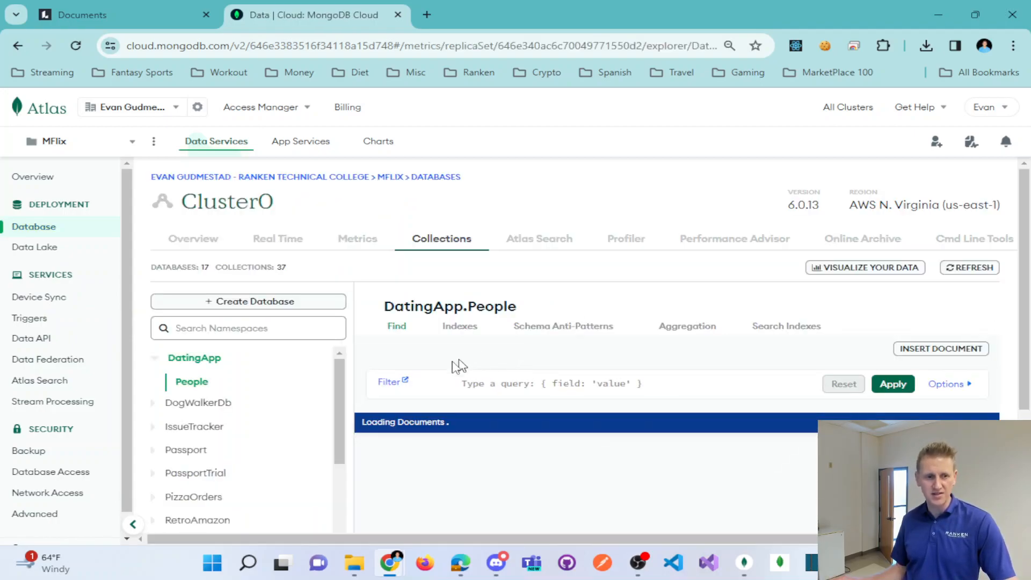
Step: Collapse the DatingApp database and look through the list of databases on the cluster
click(154, 358)
scroll(212, 456, down, 3)
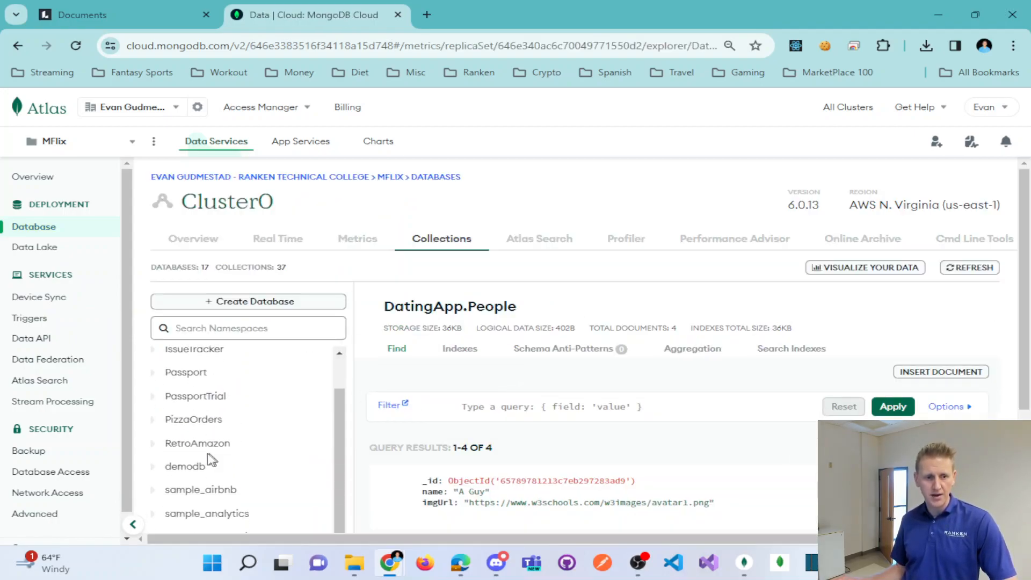
scroll(200, 489, down, 1)
scroll(201, 469, up, 4)
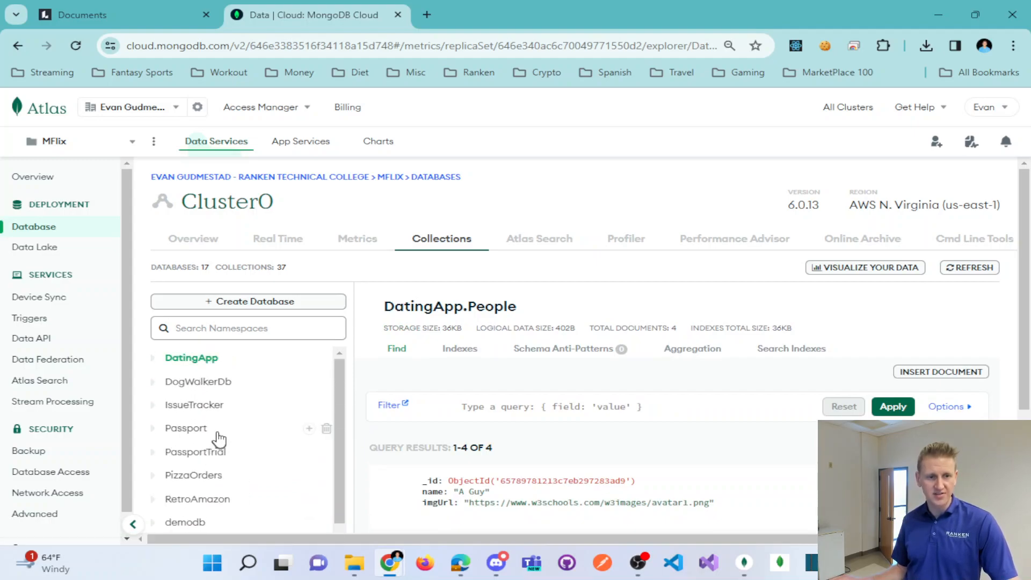
Step: Look through the rest of the cluster's databases, return to the organization's project list and reopen the MFlix project
scroll(198, 441, down, 5)
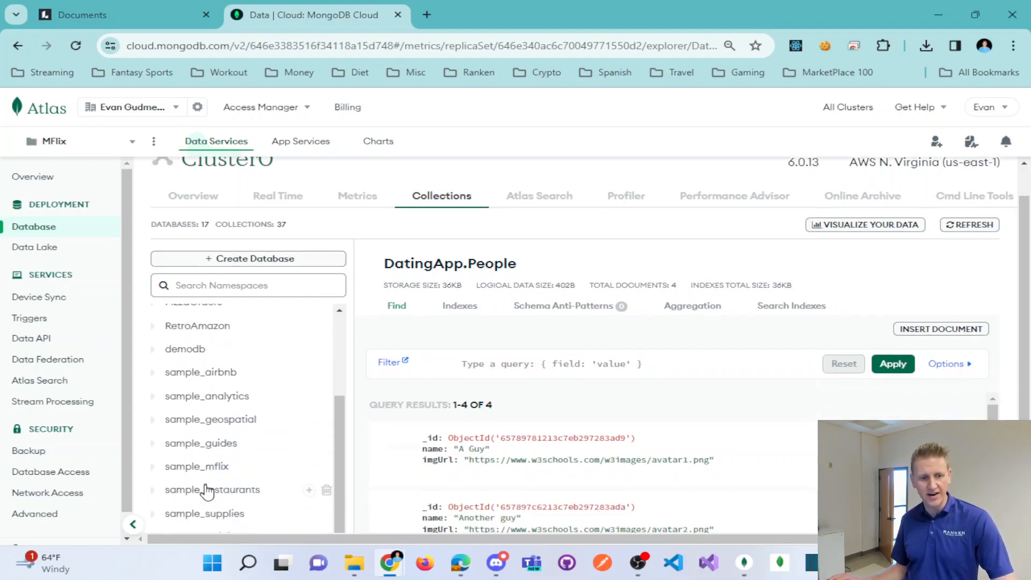
scroll(193, 430, up, 8)
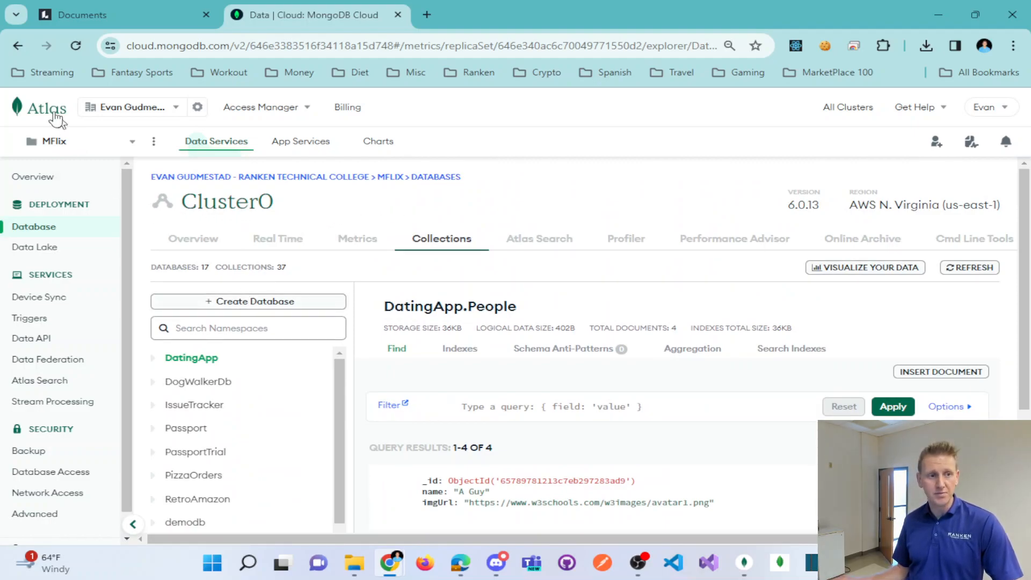
click(58, 116)
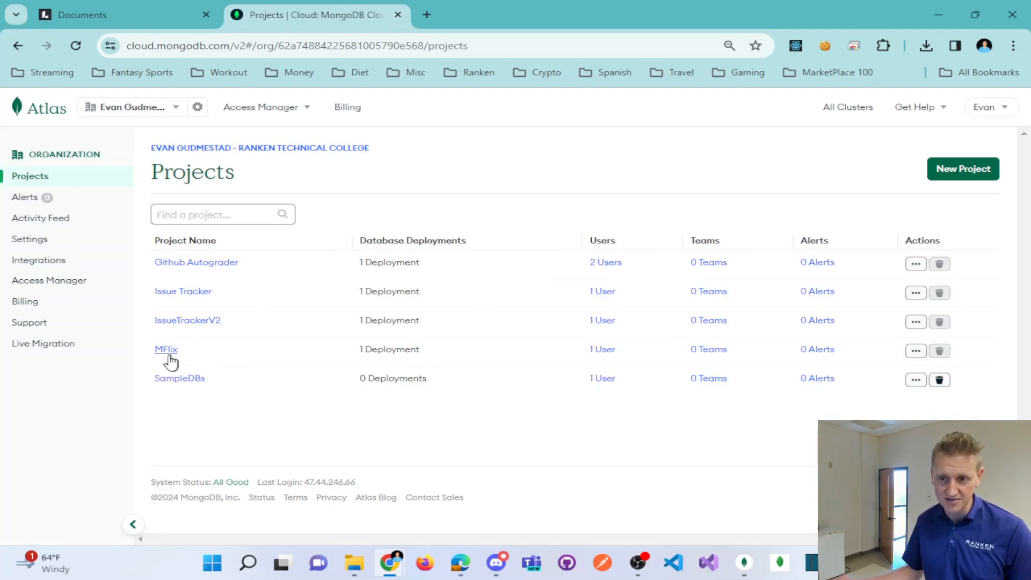
click(163, 352)
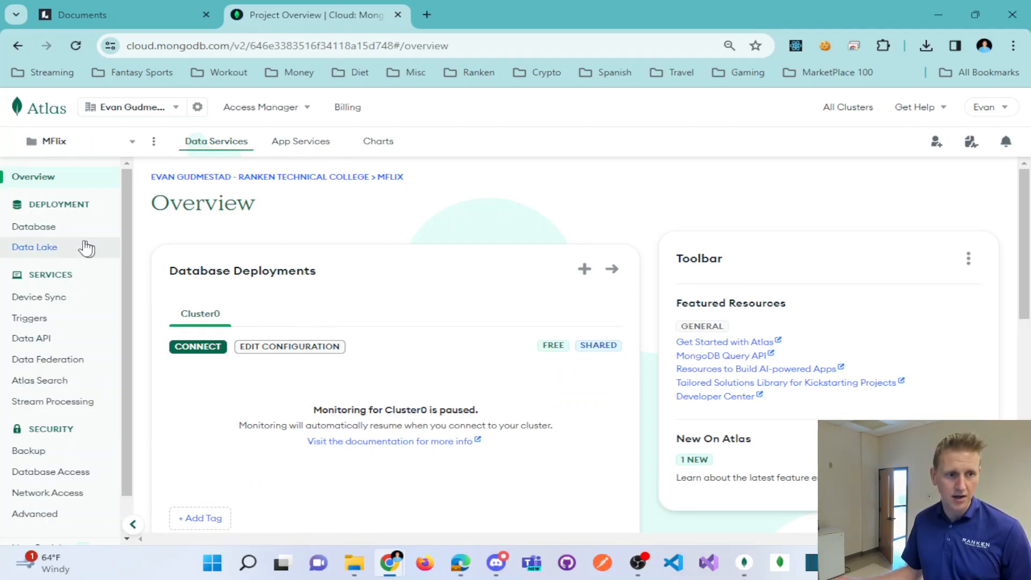
Step: From the MFlix database deployments, bring up Cluster0's connection instructions for MongoDB Compass and copy the connection string
scroll(381, 299, down, 7)
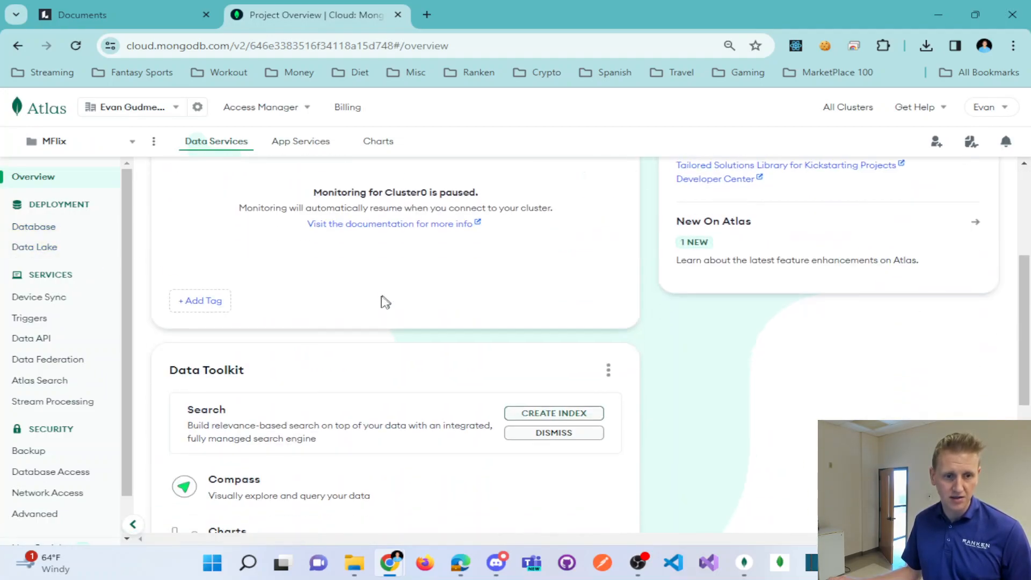
scroll(282, 350, up, 7)
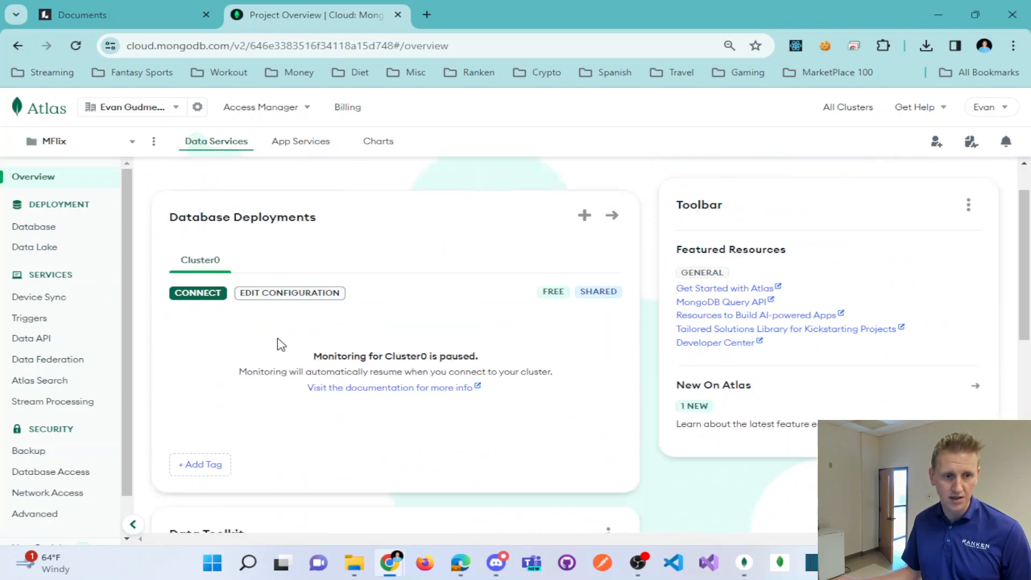
click(45, 230)
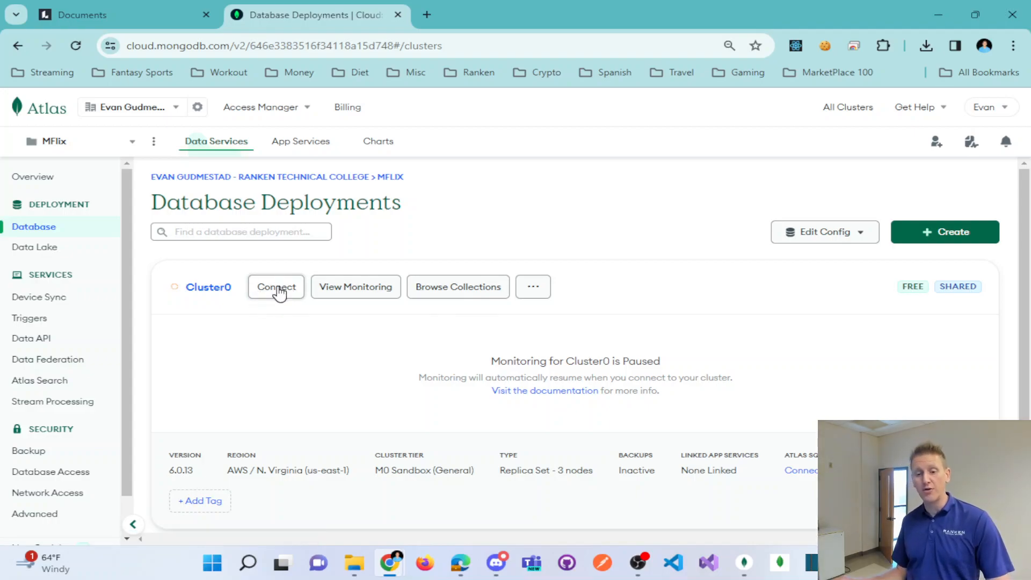
click(277, 290)
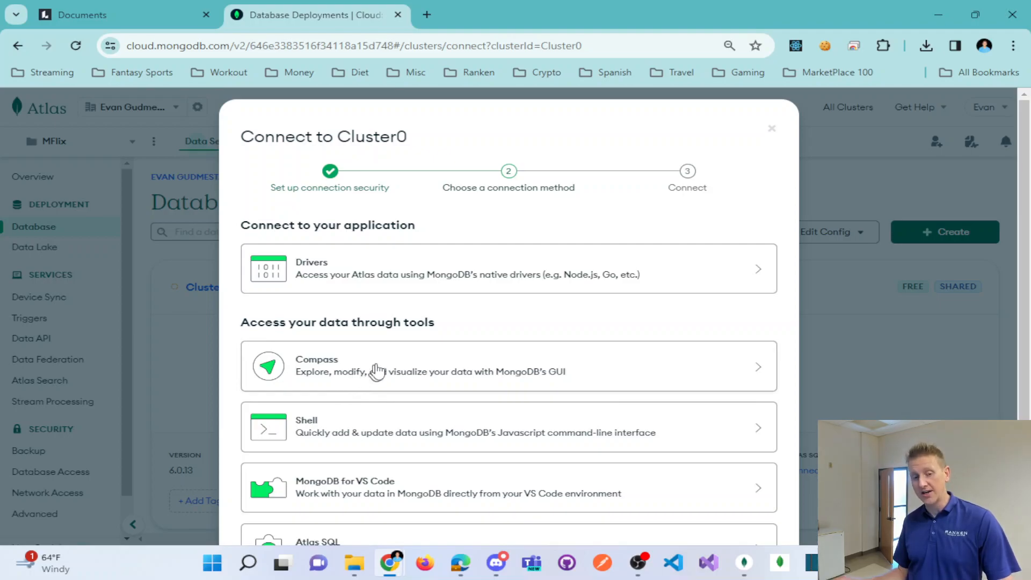
click(384, 369)
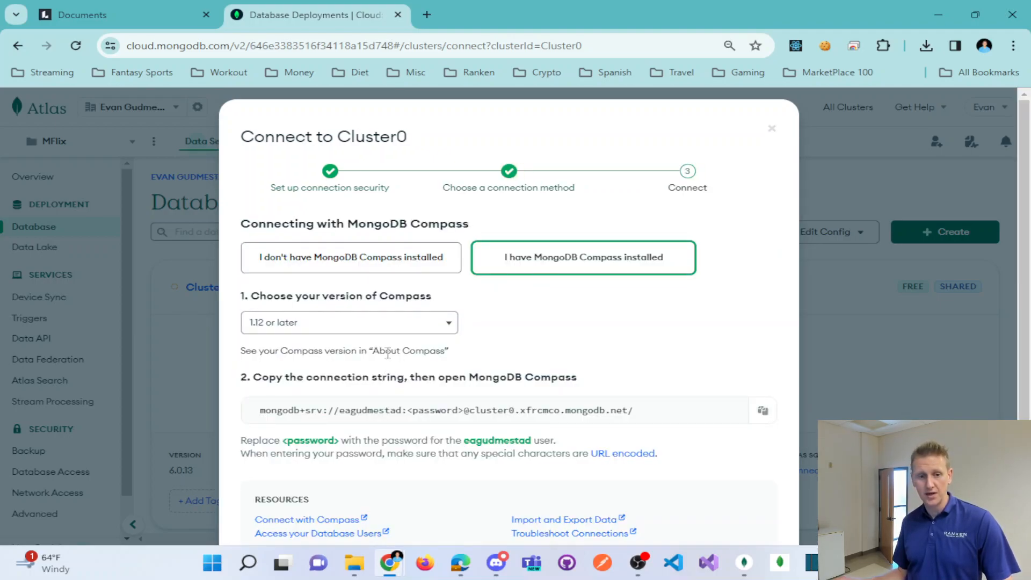
drag(260, 414, 619, 409)
click(760, 412)
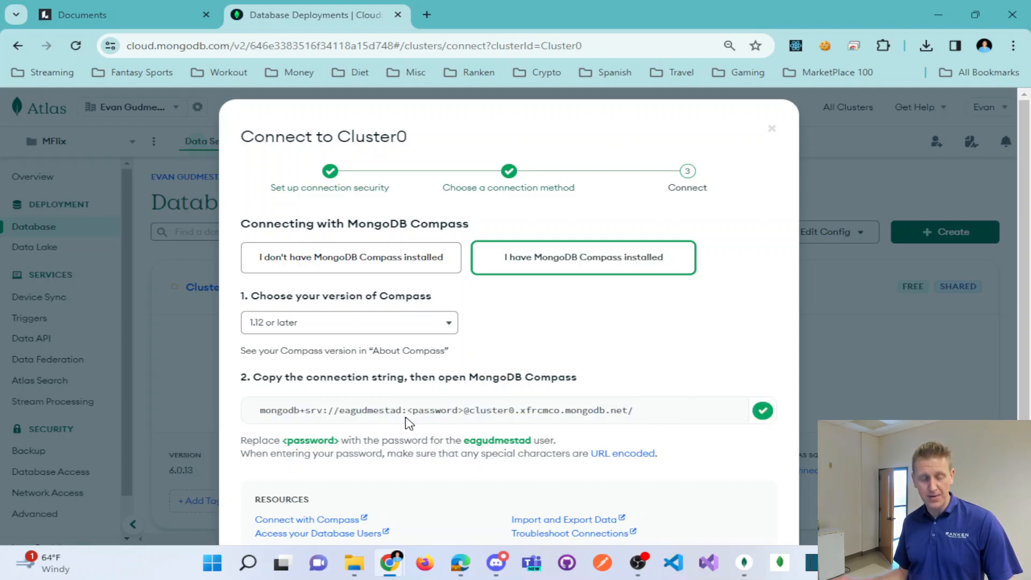
Step: Examine the username and password placeholder portions of the Compass connection string, and close the Connect to Cluster0 dialog
double_click(375, 411)
double_click(426, 411)
double_click(390, 411)
double_click(433, 411)
double_click(381, 411)
click(451, 410)
double_click(387, 410)
double_click(435, 410)
click(771, 129)
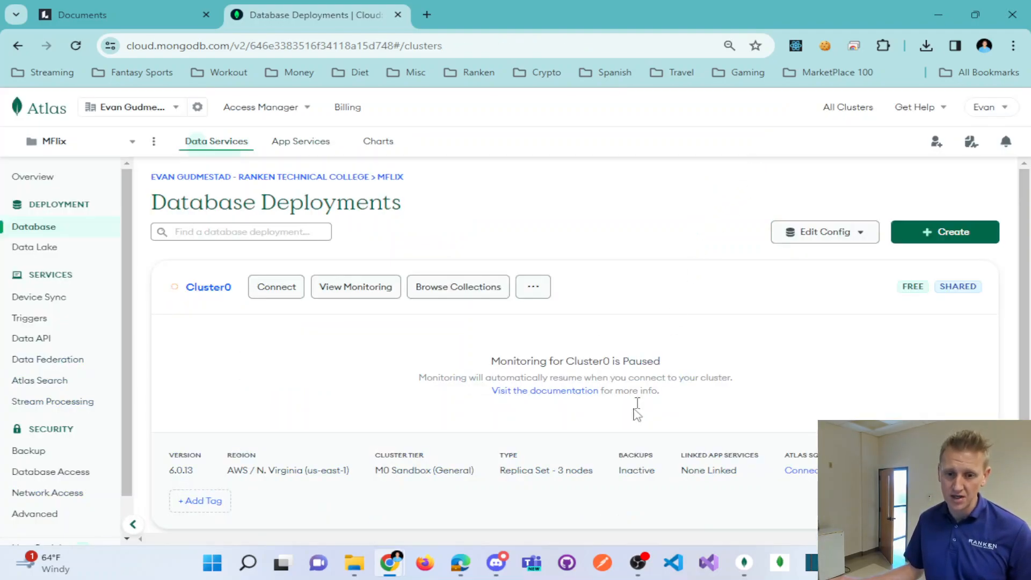
Step: Switch to MongoDB Compass and connect to the cluster with the saved Sample DBs connection
click(744, 561)
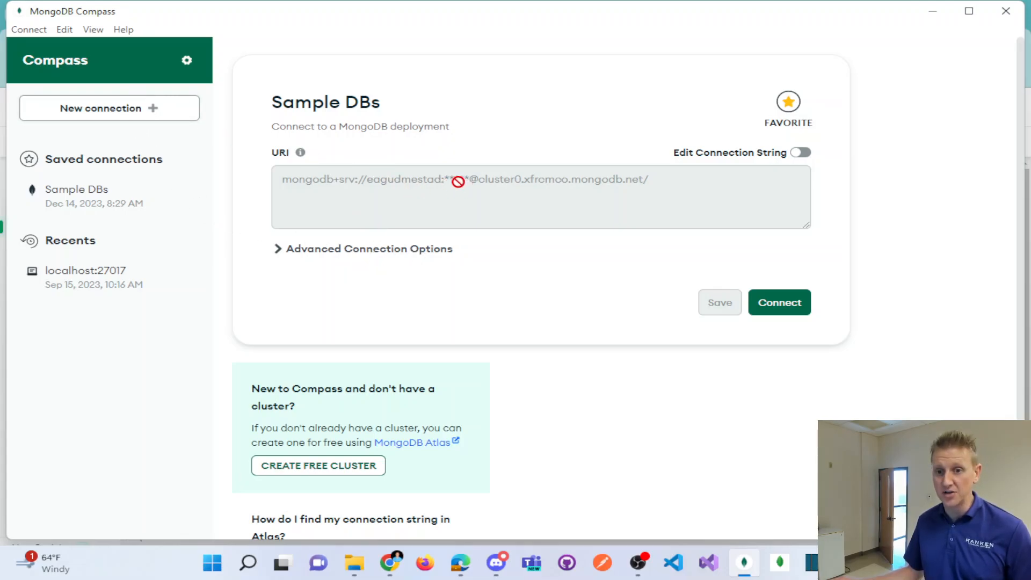
click(779, 304)
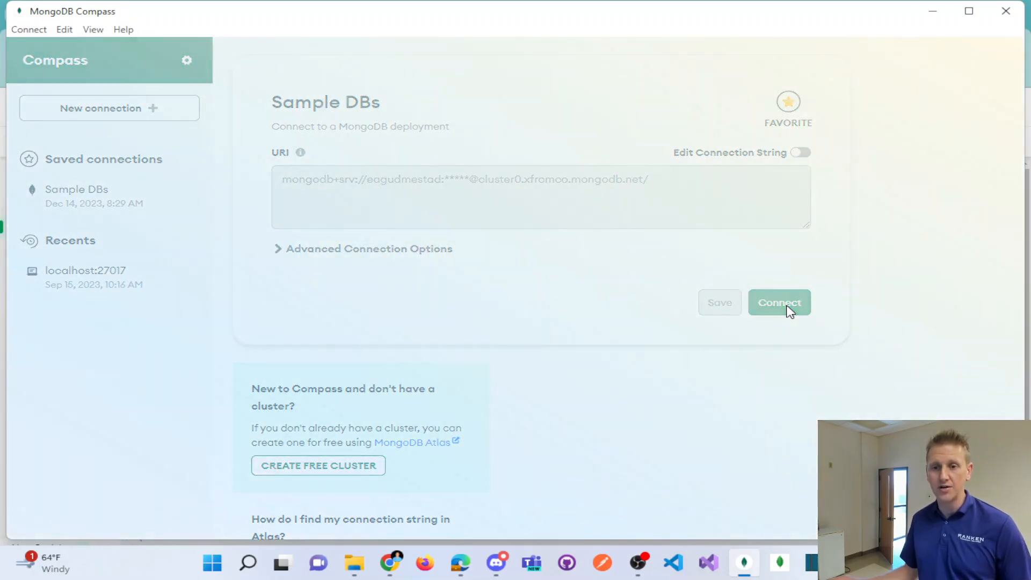
Step: Examine the full list of databases available on the Sample DBs connection
scroll(110, 414, down, 2)
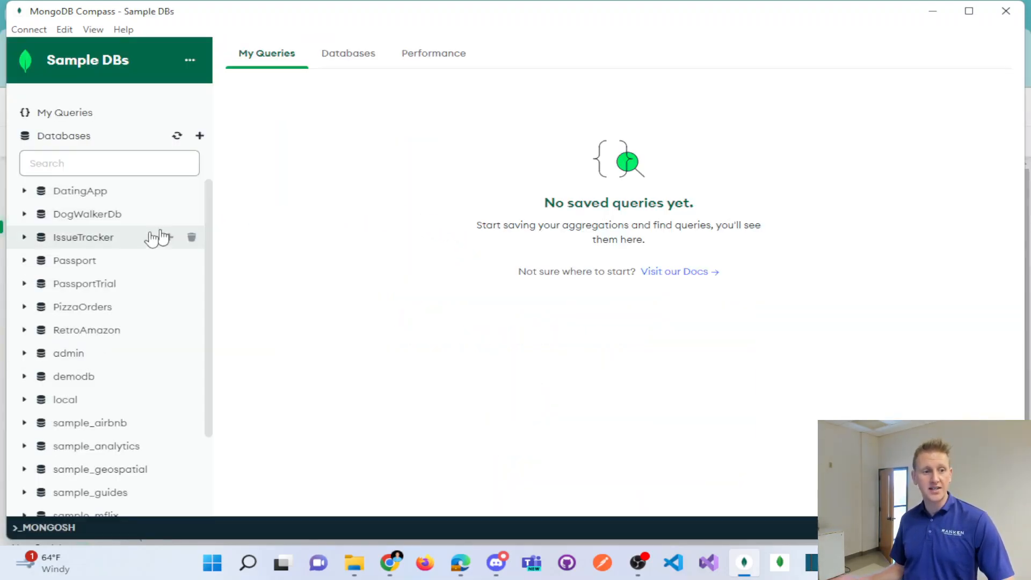
scroll(97, 349, up, 2)
scroll(89, 299, down, 3)
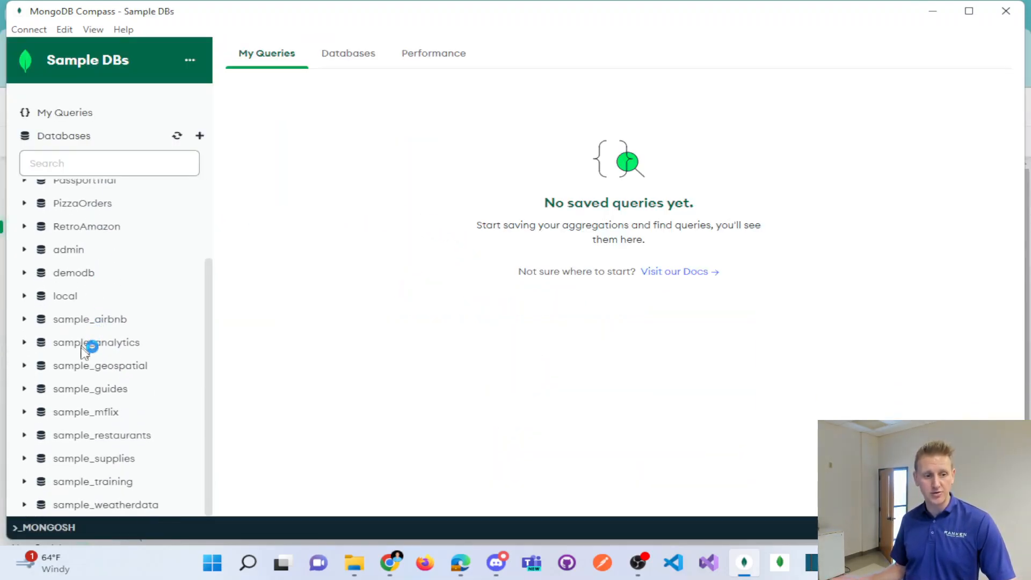
scroll(105, 414, up, 3)
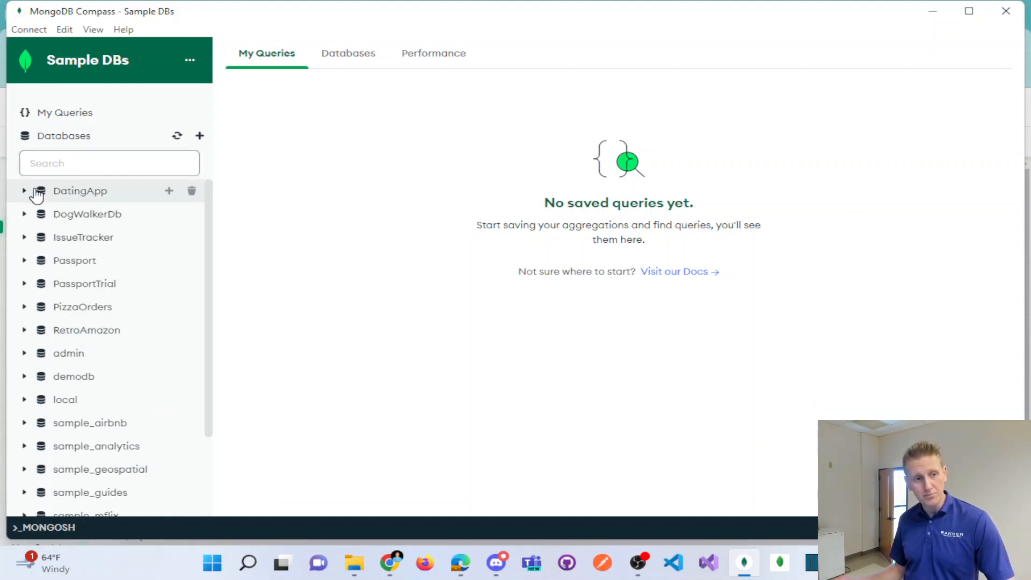
scroll(138, 361, down, 2)
scroll(97, 405, up, 2)
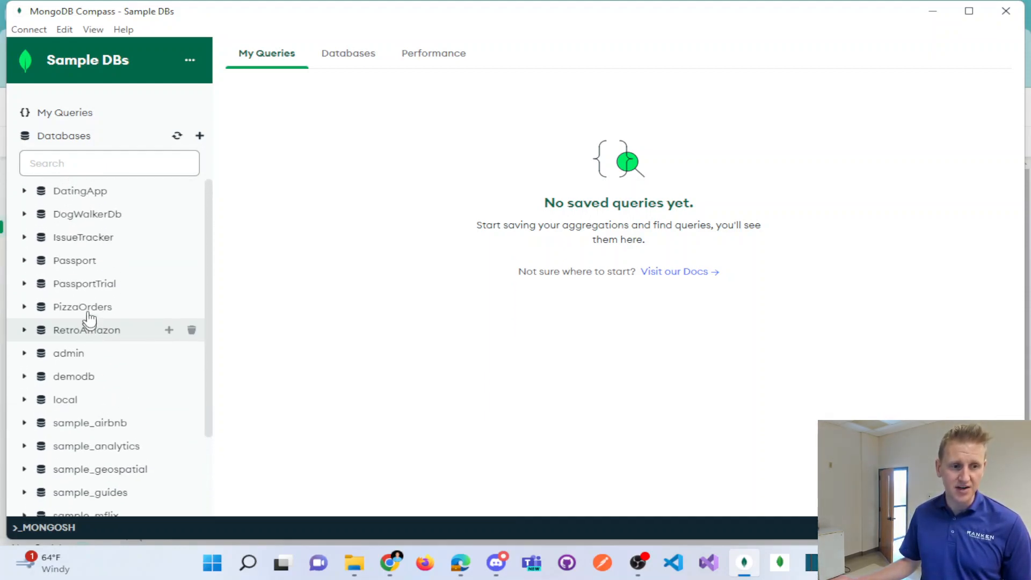
scroll(92, 269, down, 2)
scroll(84, 391, down, 1)
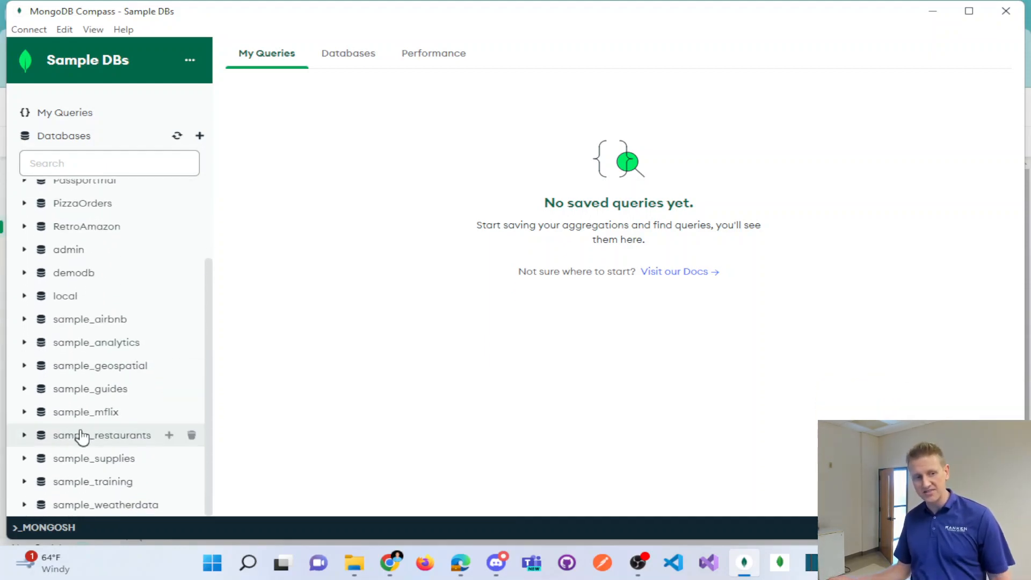
scroll(78, 433, up, 2)
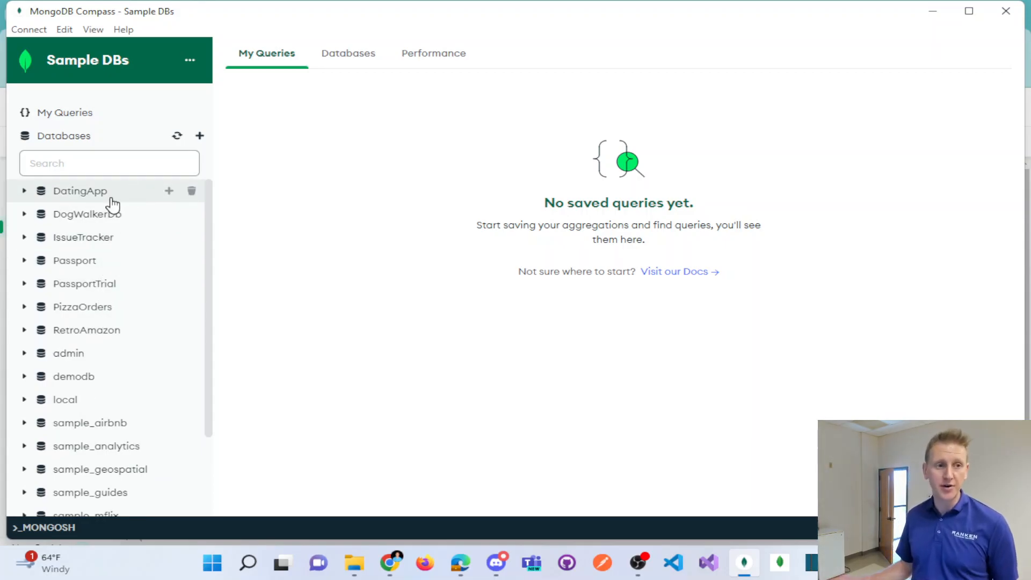
Step: Create a database named BellevilleRunningClub with User as its first collection
click(200, 136)
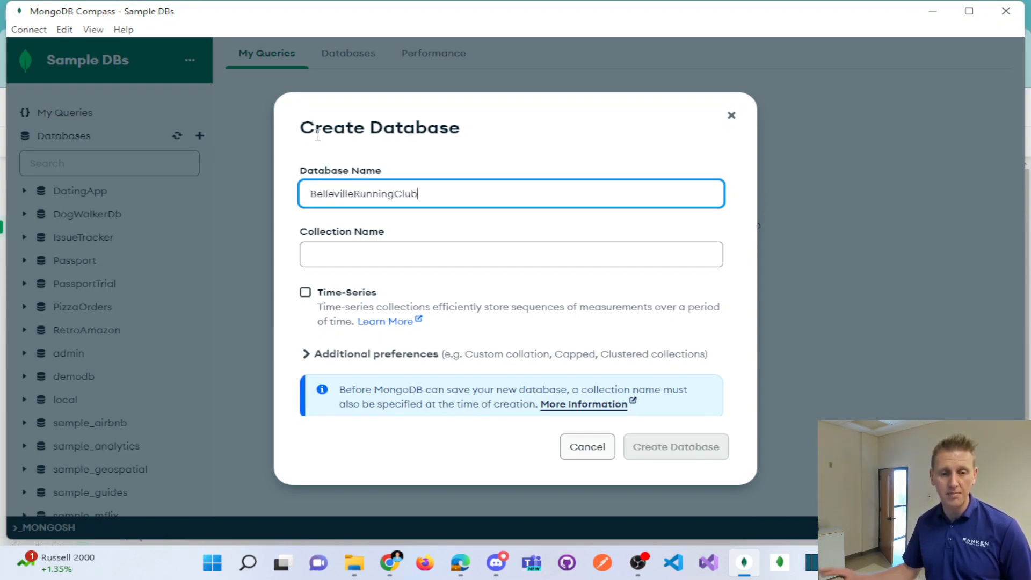
mouse_move(392, 570)
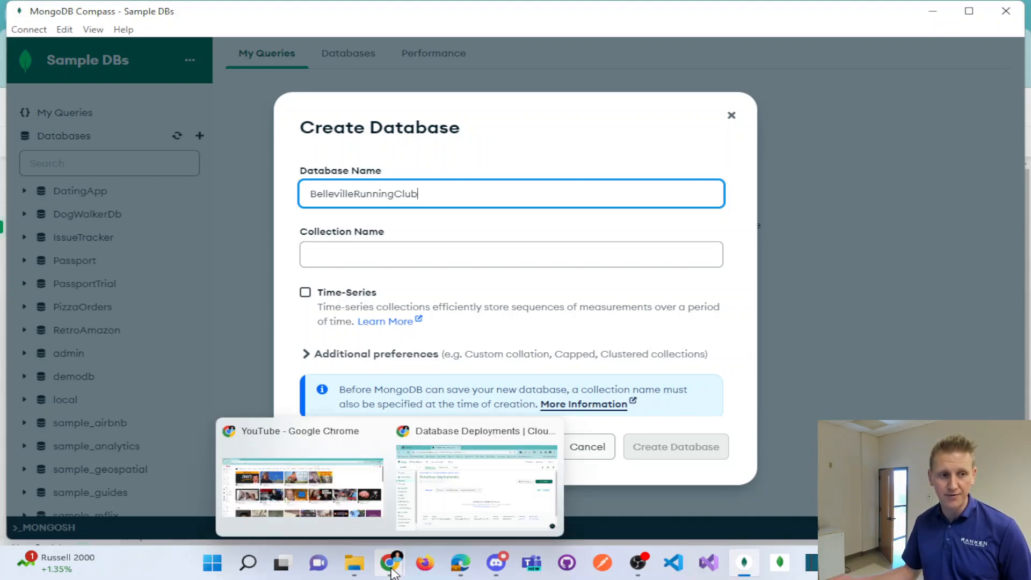
click(424, 471)
scroll(339, 414, down, 3)
scroll(338, 414, up, 3)
click(935, 18)
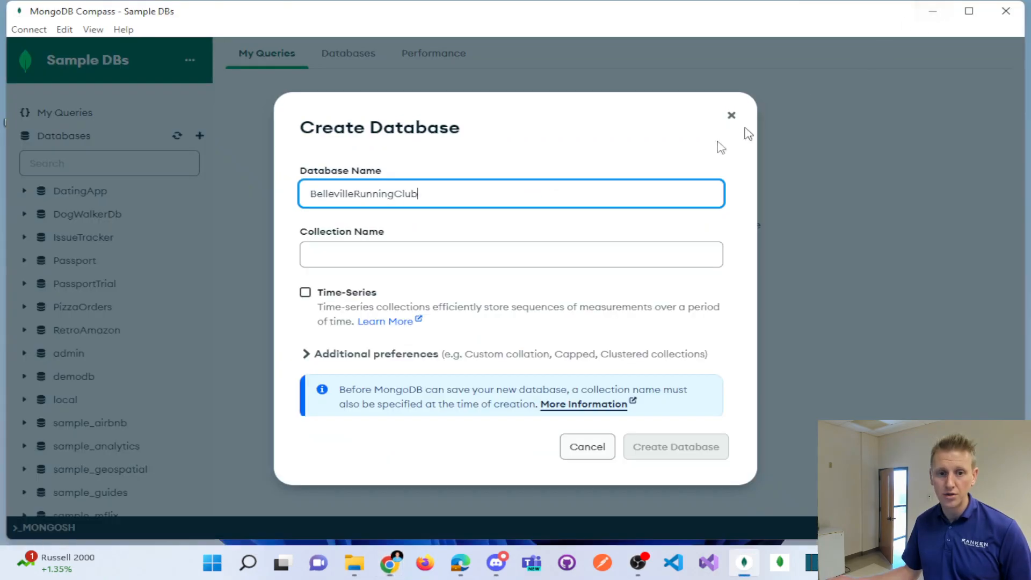
click(402, 254)
text(User)
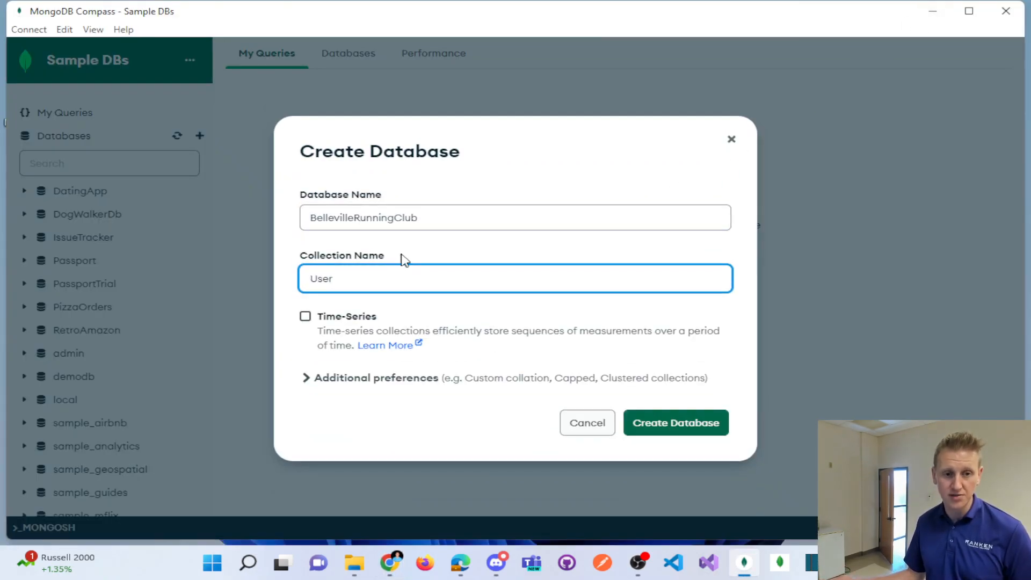
click(669, 427)
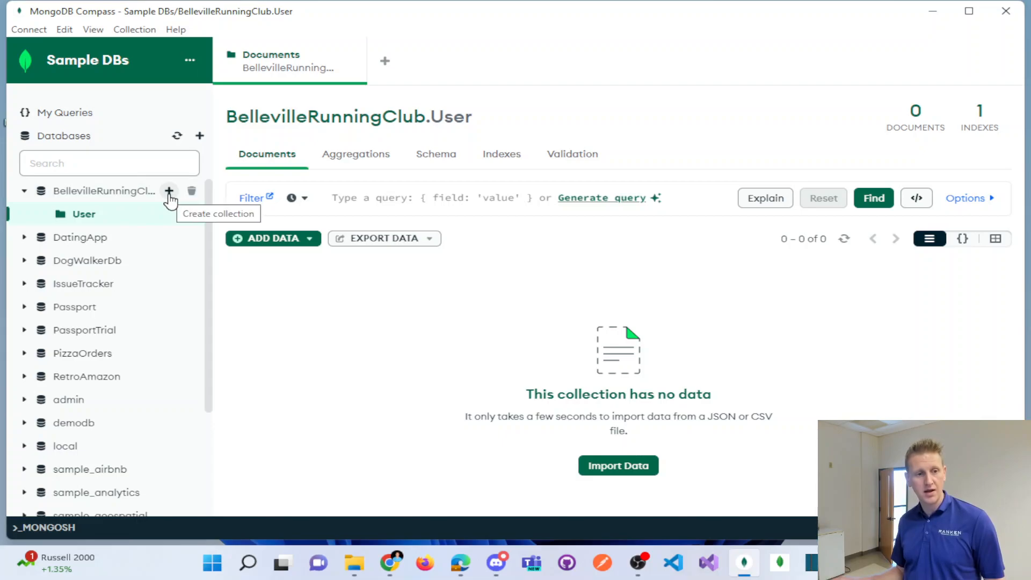
Step: Start a new collection in the BellevilleRunningClub database and bring up the DBSchema.png diagram in Paint for reference
click(169, 192)
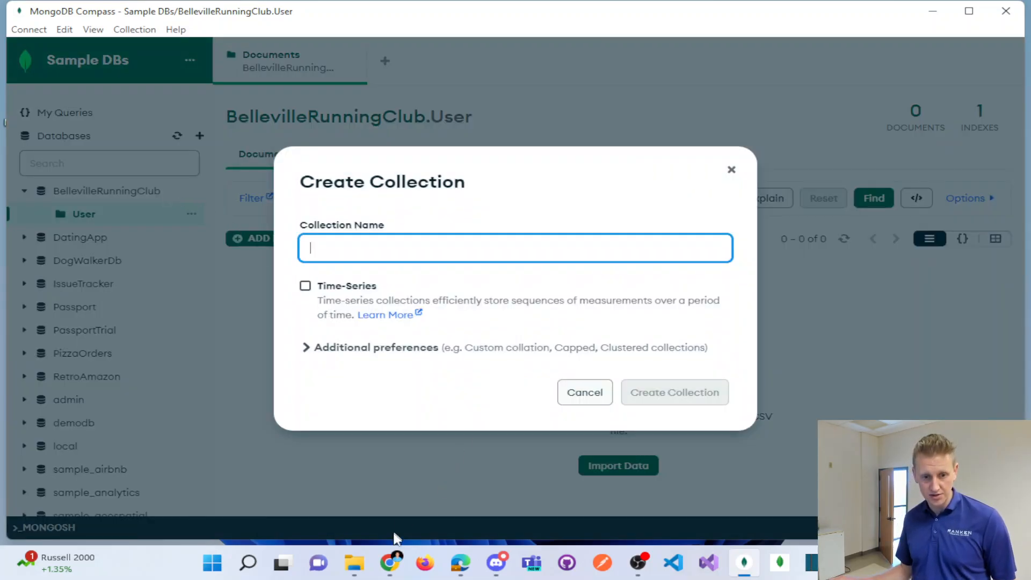
mouse_move(390, 562)
click(447, 449)
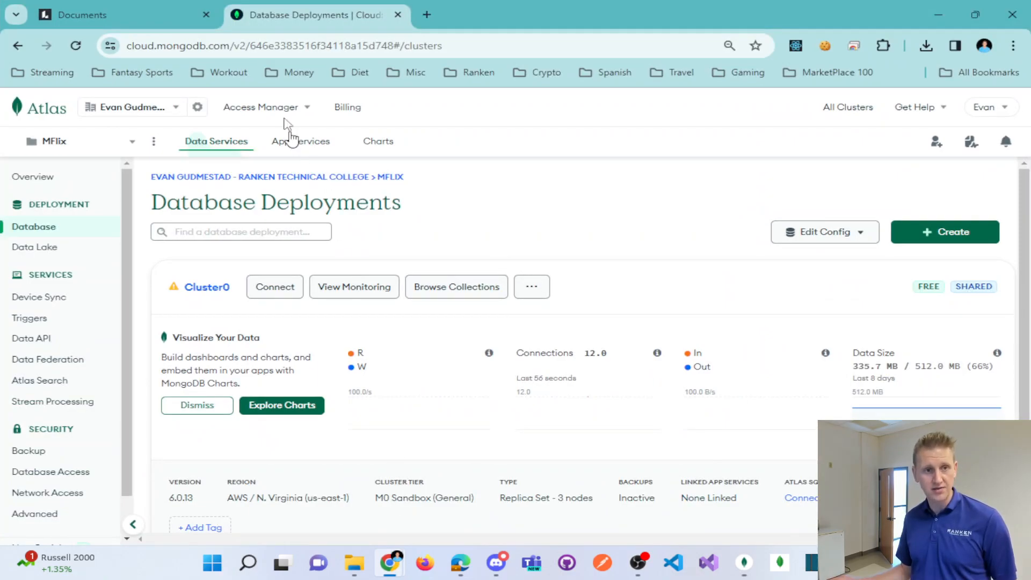
mouse_move(358, 573)
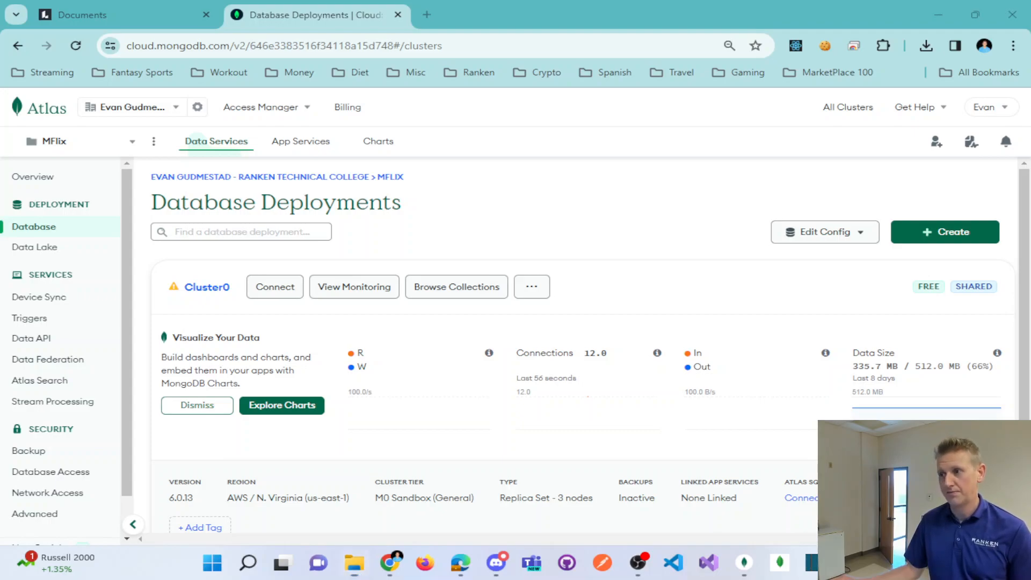
drag(497, 378, 285, 6)
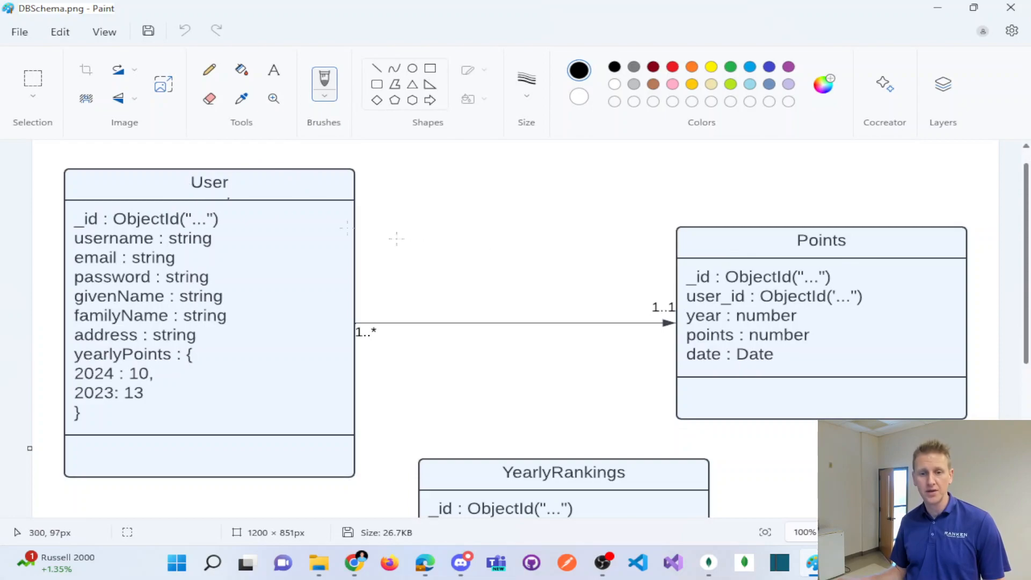
Step: Circle the User and Points class titles in the schema diagram with the brush, and undo the marks
drag(168, 161, 266, 204)
key(ctrl+z)
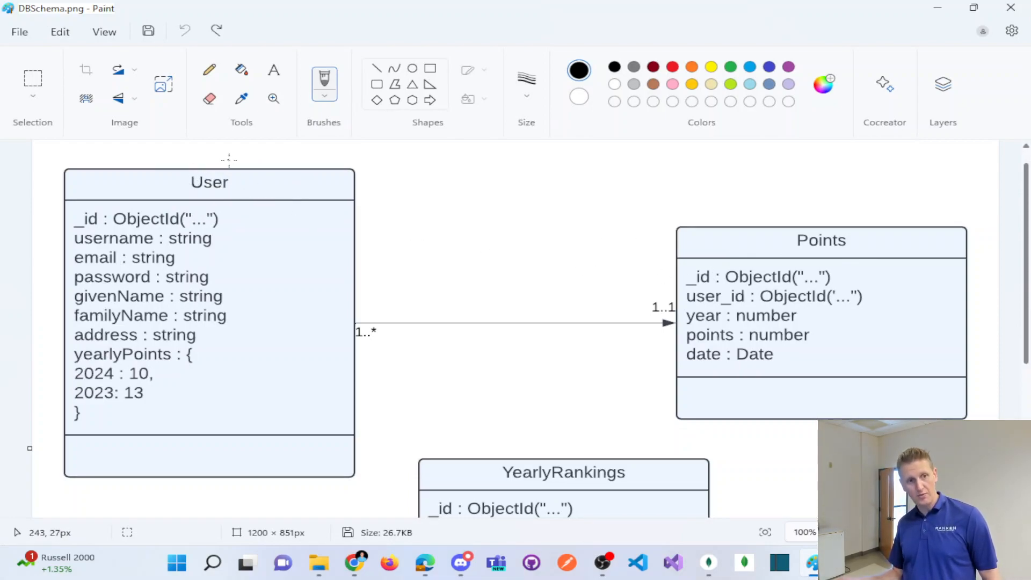
mouse_move(886, 222)
mouse_down()
mouse_move(859, 213)
mouse_move(774, 266)
mouse_move(835, 206)
mouse_up()
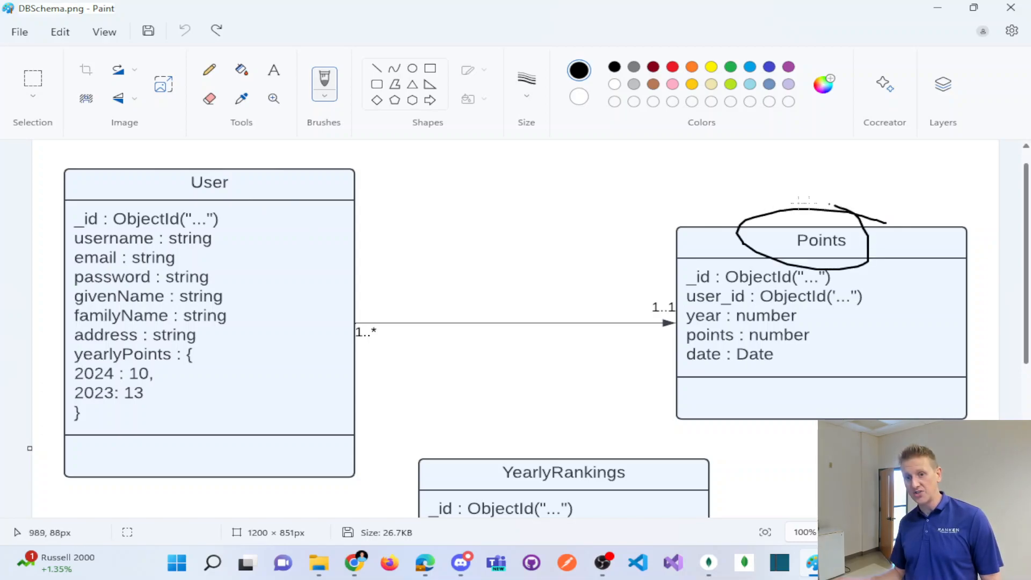
mouse_move(244, 163)
mouse_down()
mouse_move(207, 159)
mouse_move(262, 180)
mouse_move(212, 152)
mouse_up()
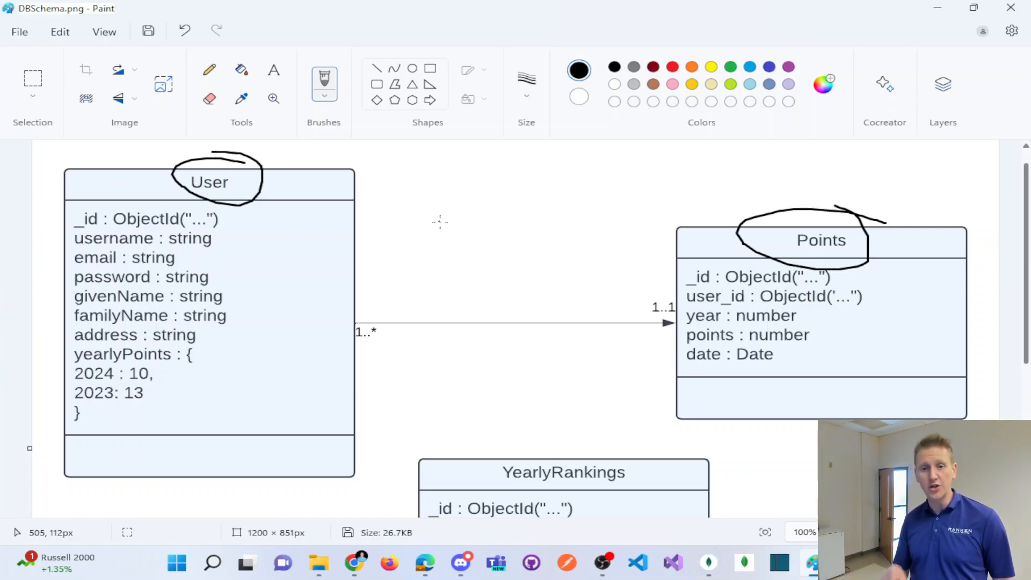
key(ctrl+z)
key(ctrl+z)
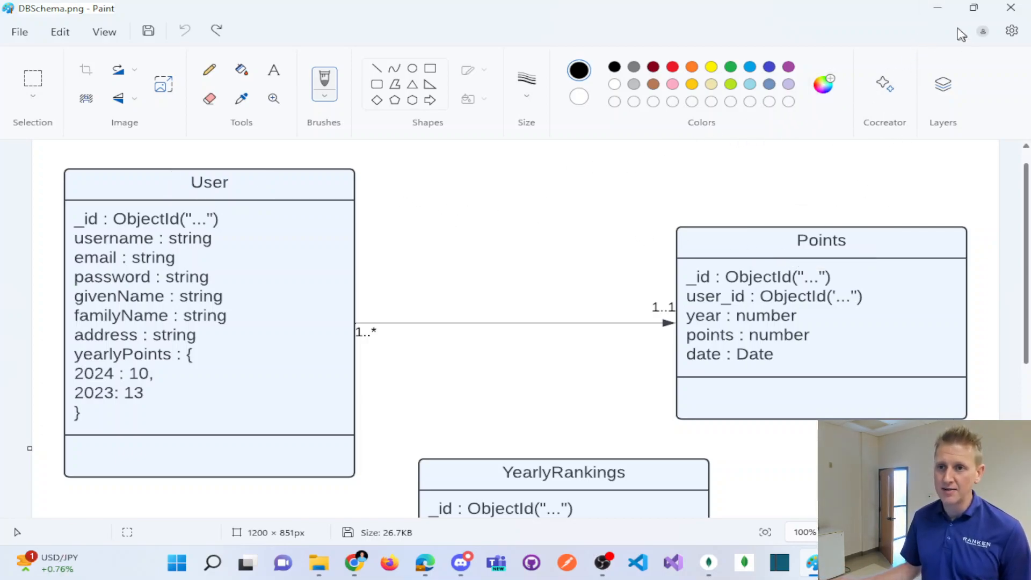
Step: Switch back to MongoDB Compass and create a collection named Point in the BellevilleRunningClub database
click(943, 10)
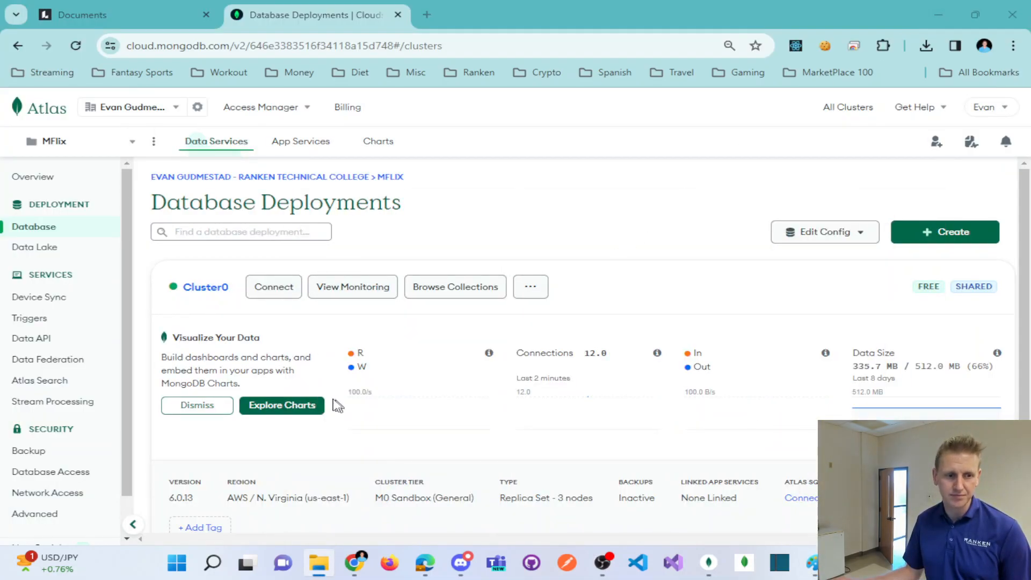
click(709, 562)
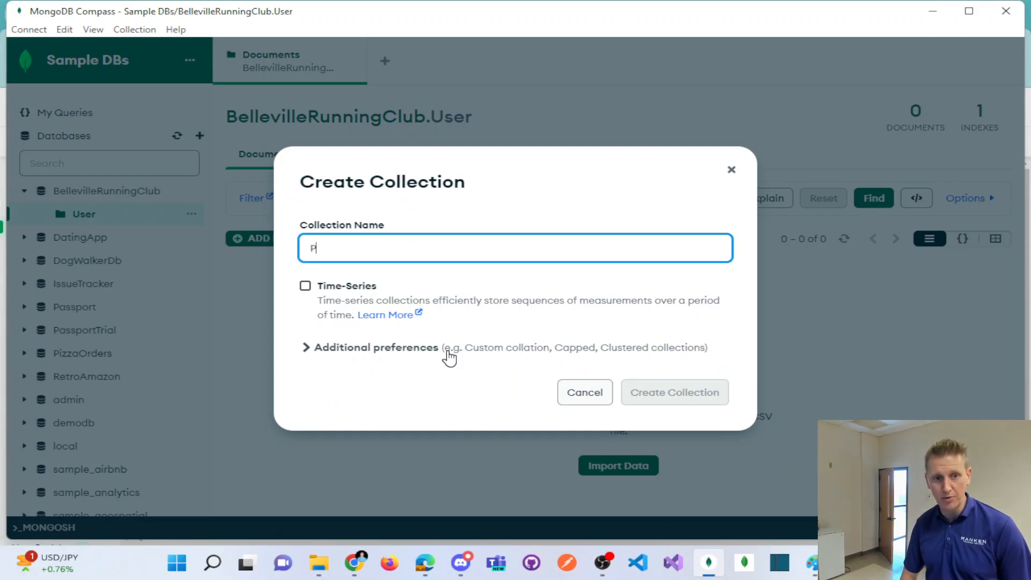
text(POin)
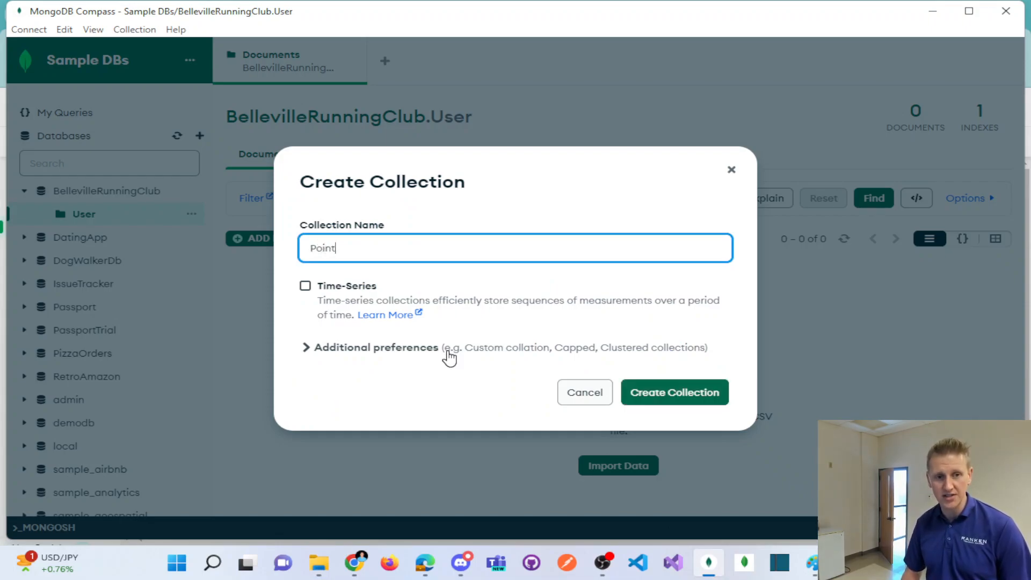
click(661, 393)
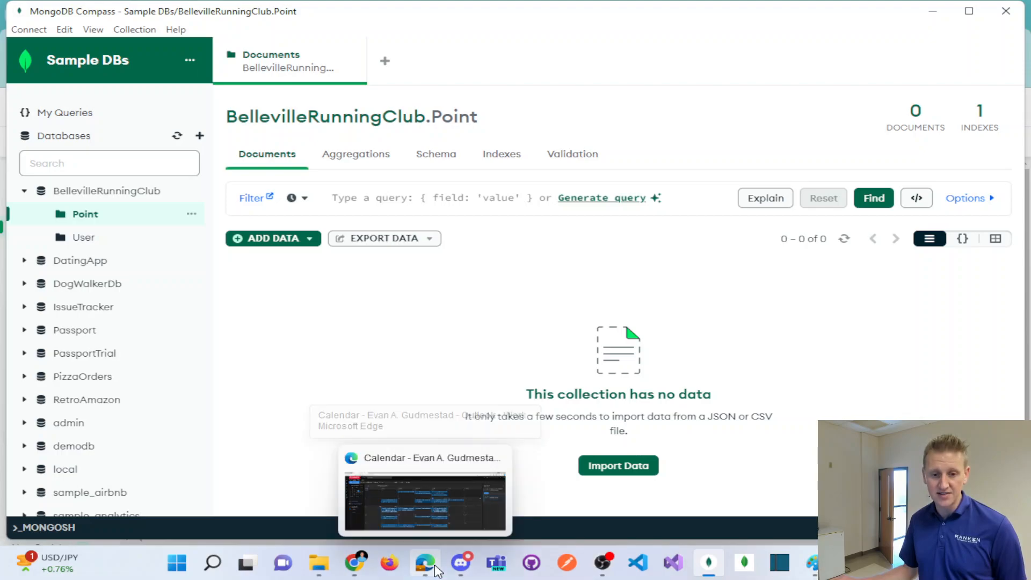
Step: Bring up the DBSchema.png diagram in Paint and look at the YearlyRankings class below User and Points
click(803, 563)
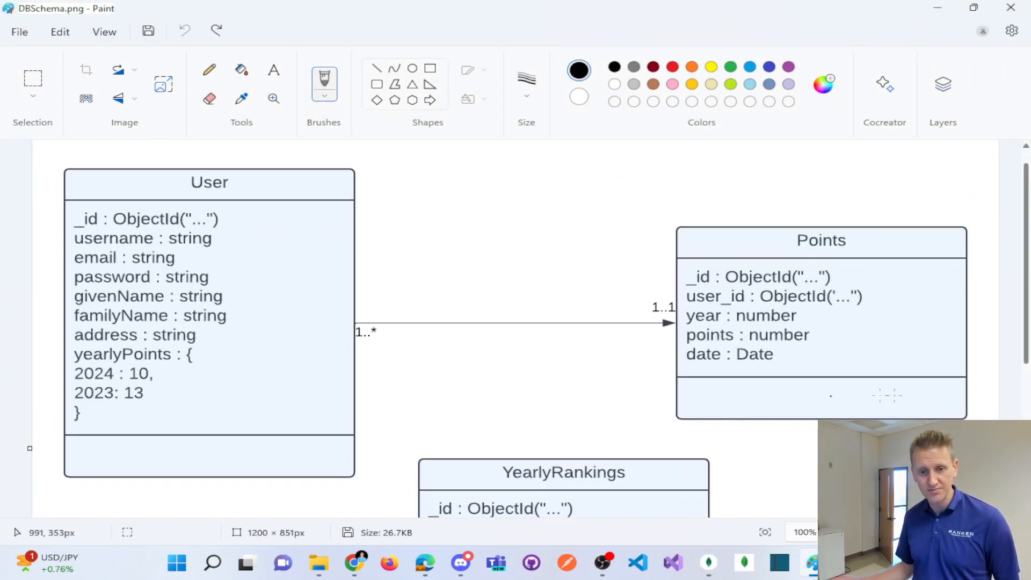
drag(1024, 350, 1024, 384)
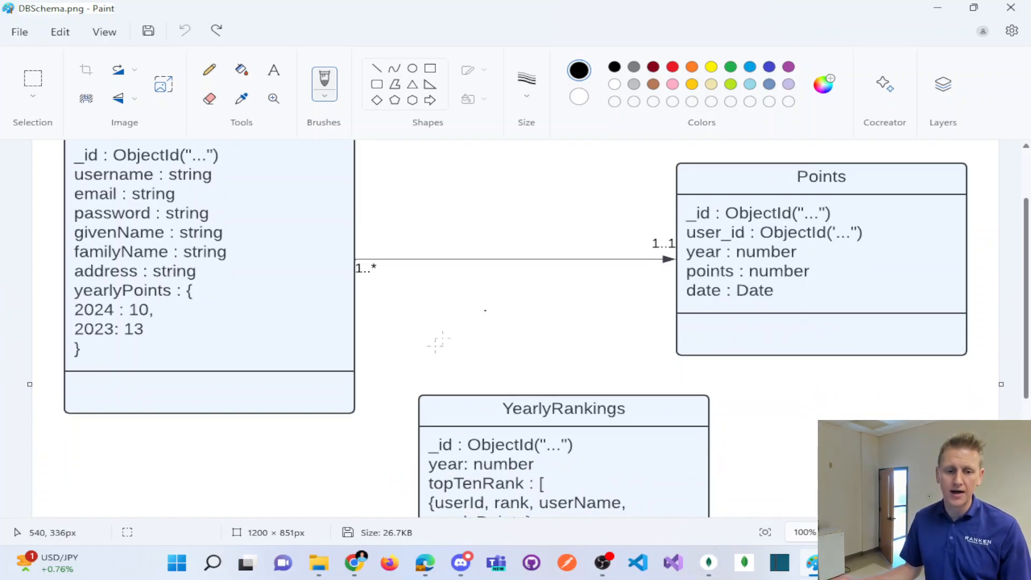
click(602, 561)
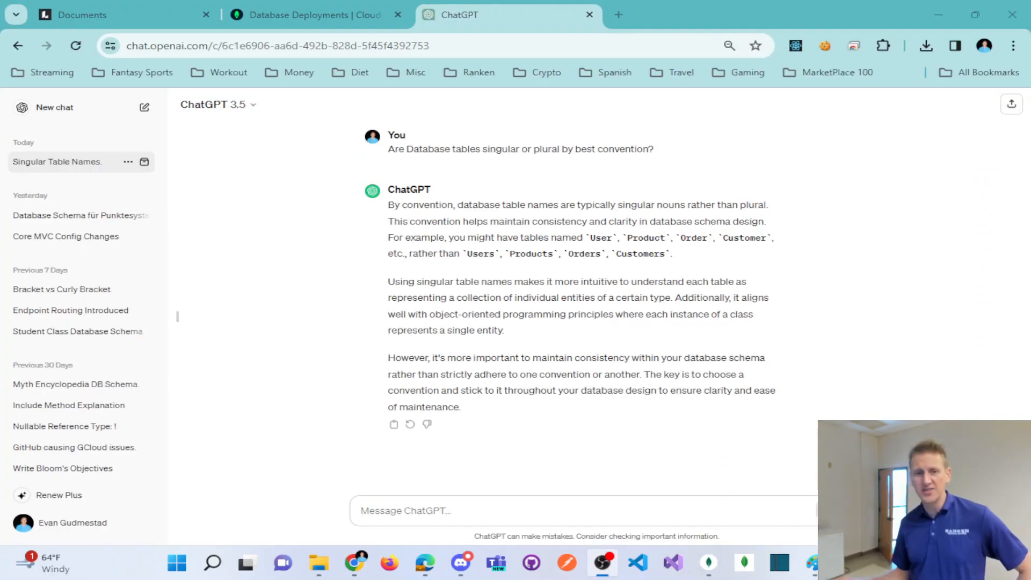
Step: Read ChatGPT's answer on singular versus plural database table names, highlighting the key phrases, and close the chat
click(562, 355)
drag(404, 206, 750, 237)
click(612, 239)
drag(461, 255, 767, 238)
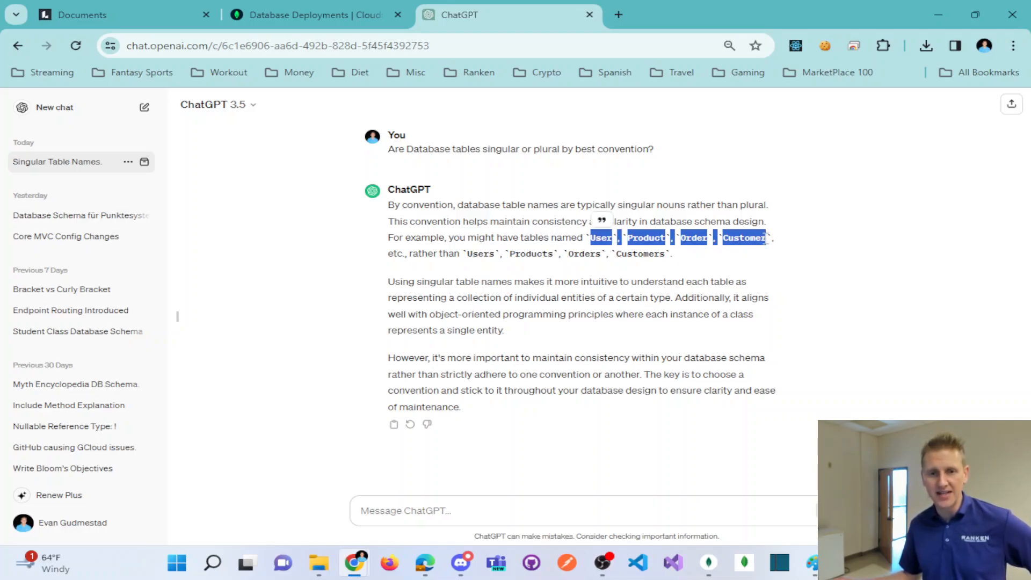
click(661, 250)
drag(429, 314, 602, 314)
drag(683, 314, 727, 333)
click(727, 334)
drag(558, 238, 617, 255)
click(617, 235)
click(589, 15)
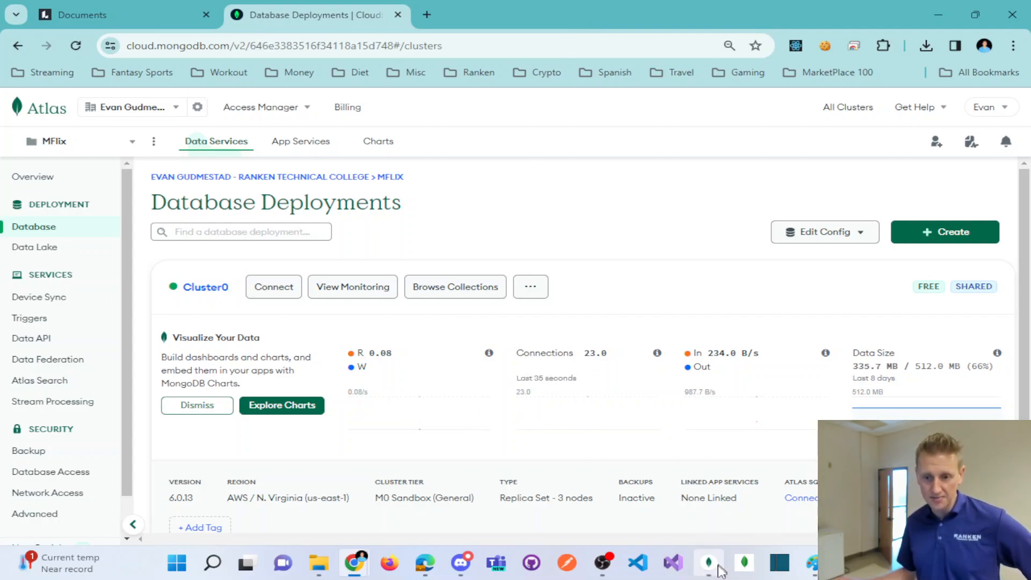
Step: Return to Compass and check the YearlyRankings class name against the DBSchema.png diagram in Paint
click(709, 562)
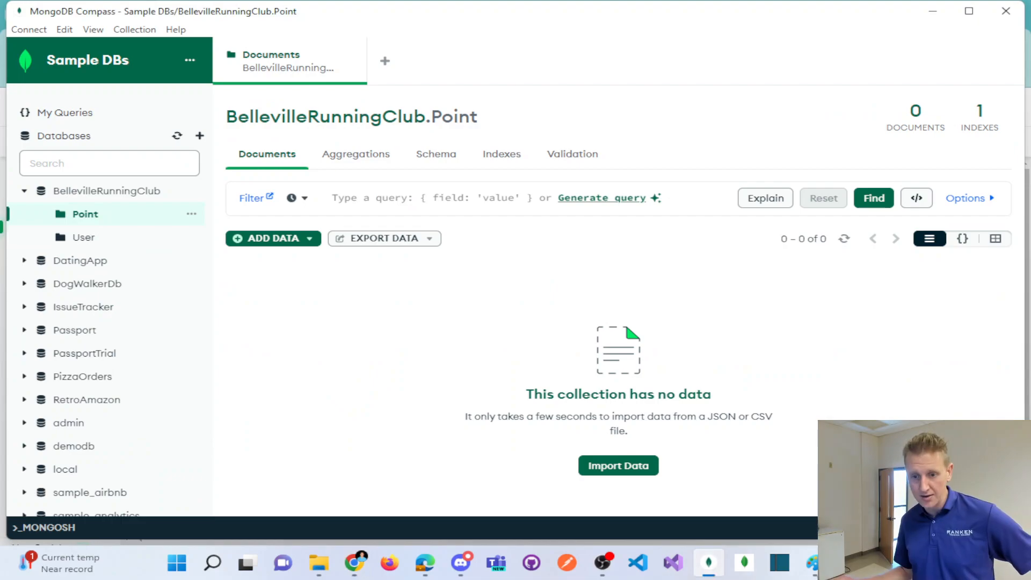
click(811, 562)
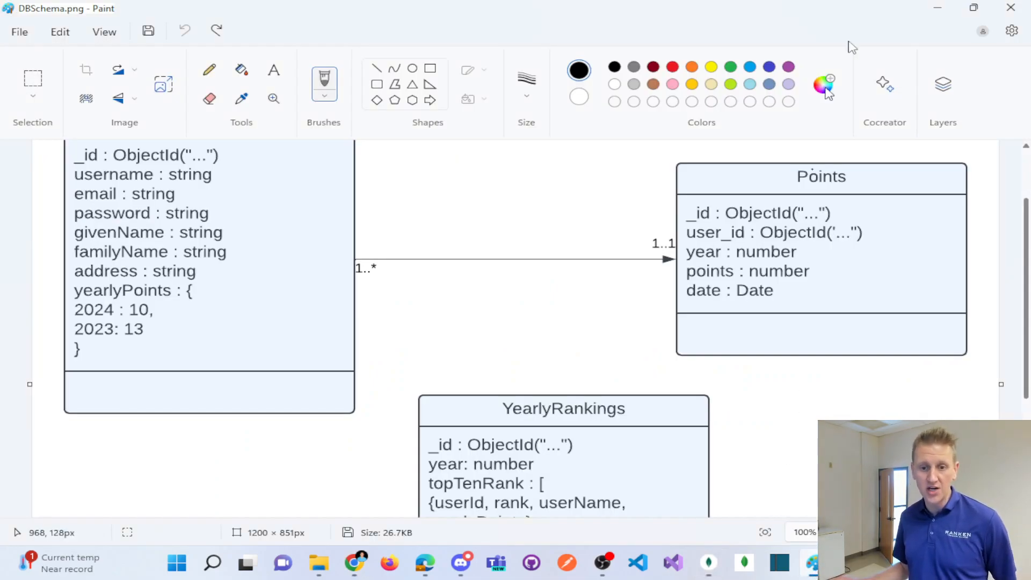
click(938, 8)
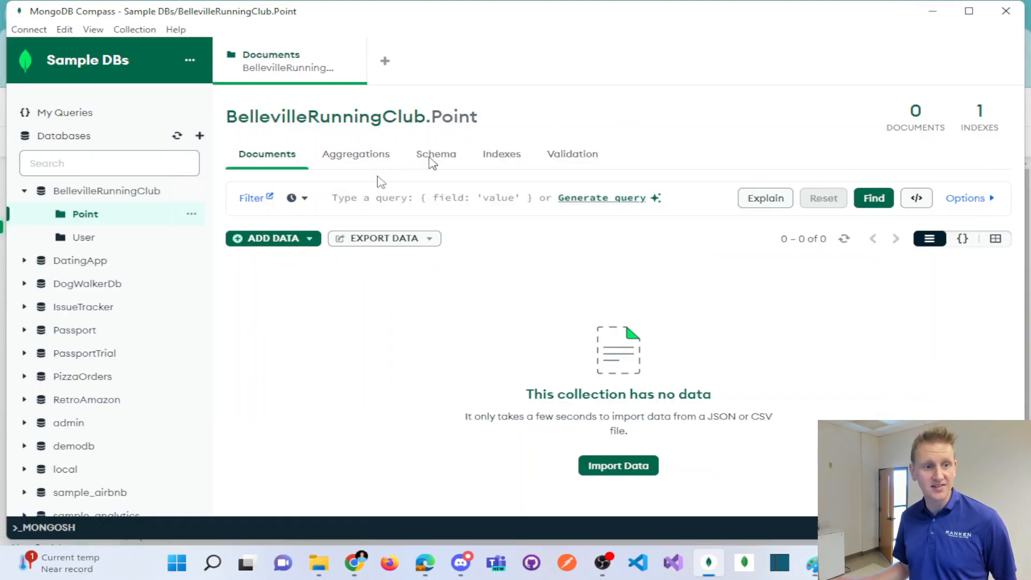
click(199, 136)
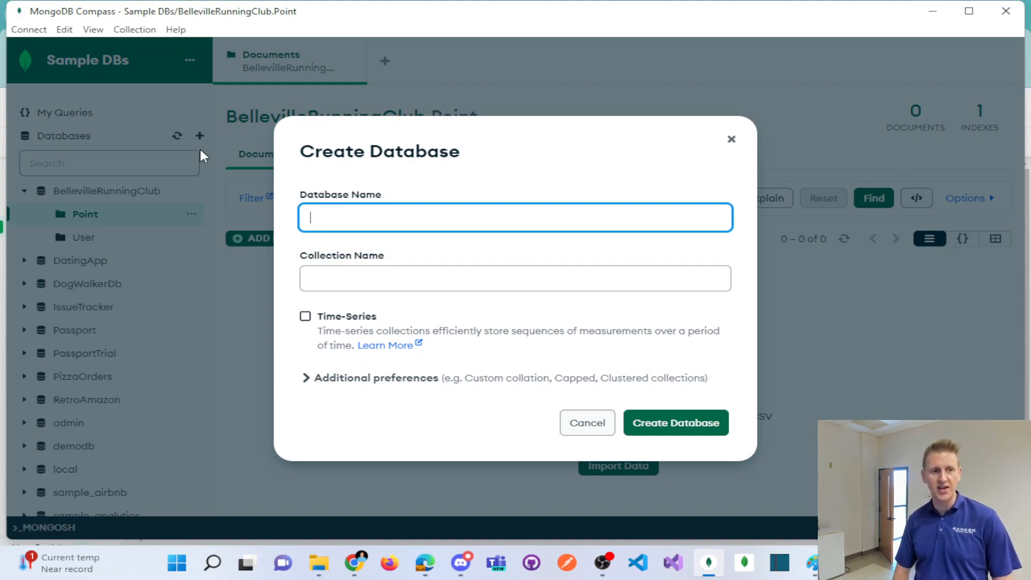
text(YearlyRanking)
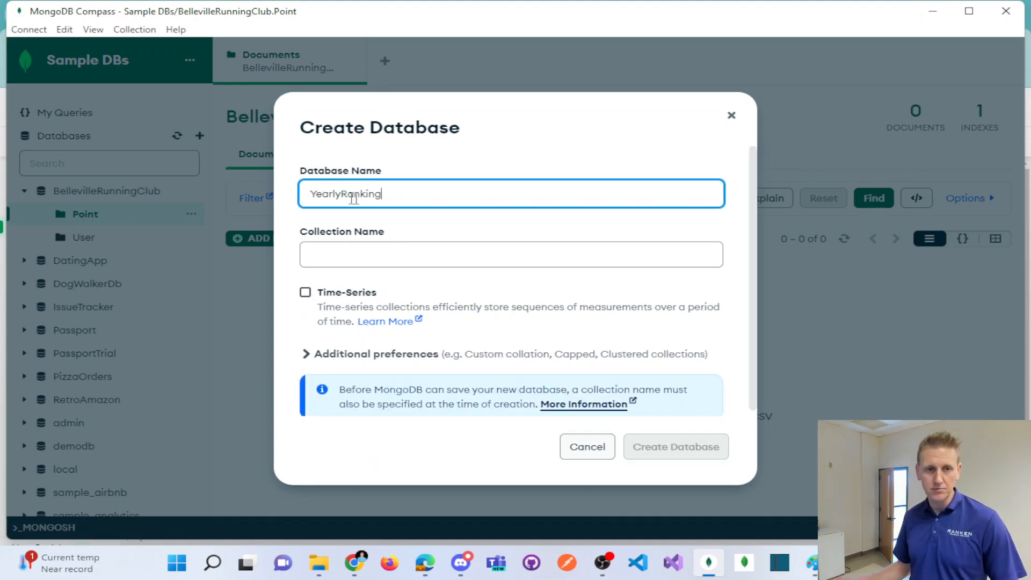
key(Escape)
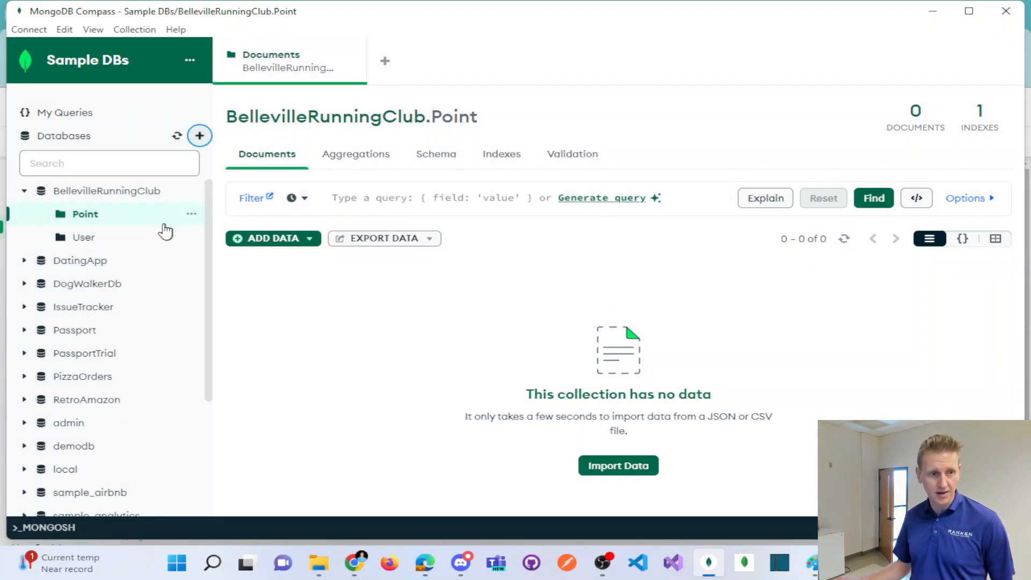
Step: Create a collection named YearlyRanking in the BellevilleRunningClub database
click(169, 191)
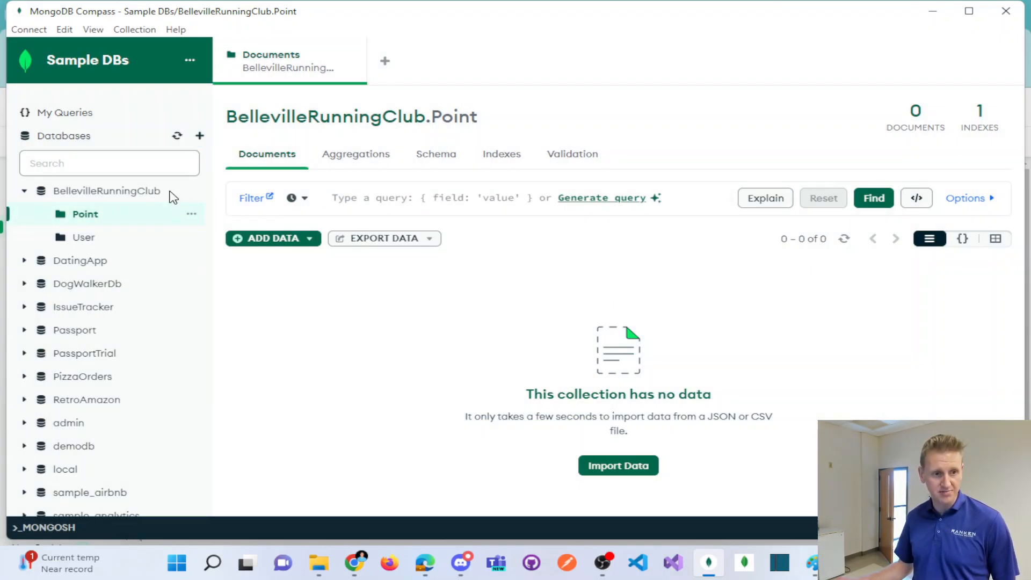
text(YearlyRanking)
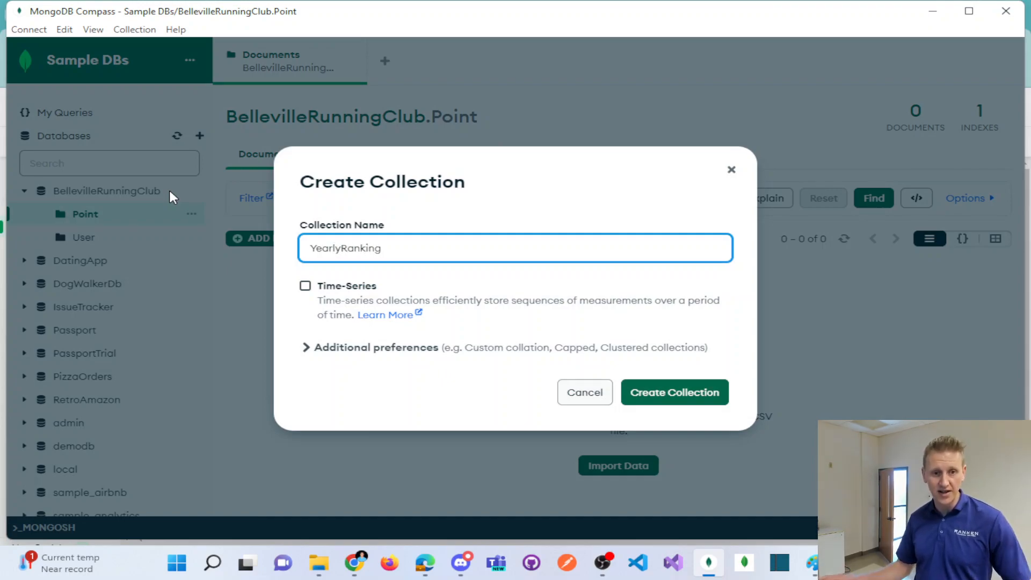
click(655, 395)
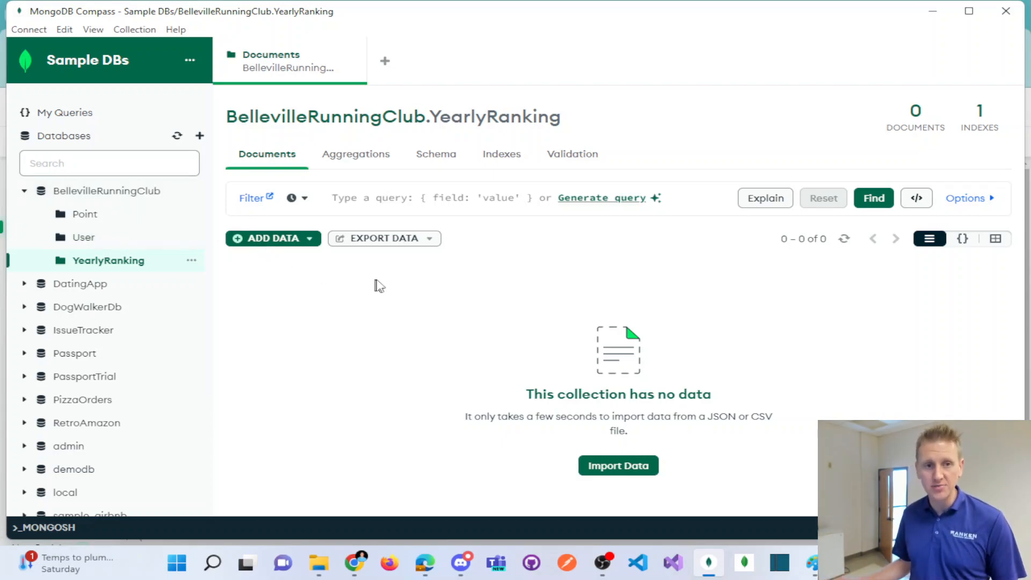
Step: Compare the BellevilleRunningClub collections in Compass with the classes in the DBSchema.png diagram in Paint
click(813, 563)
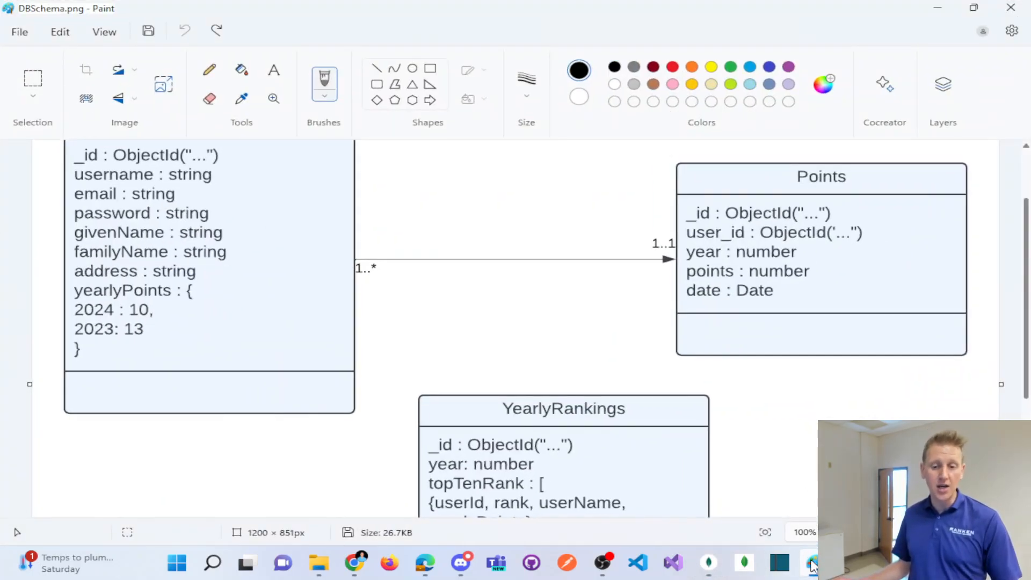
click(709, 563)
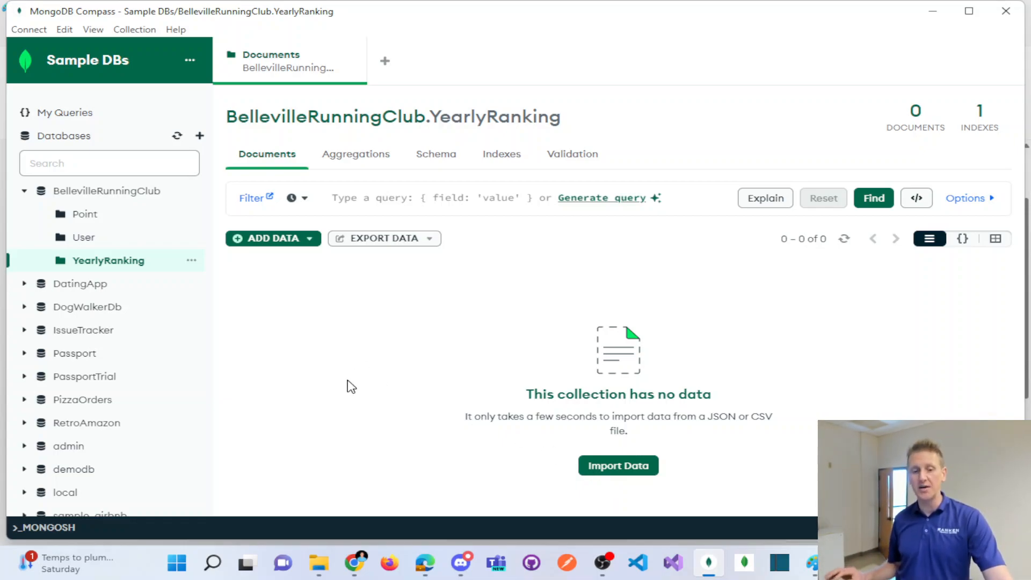
click(603, 563)
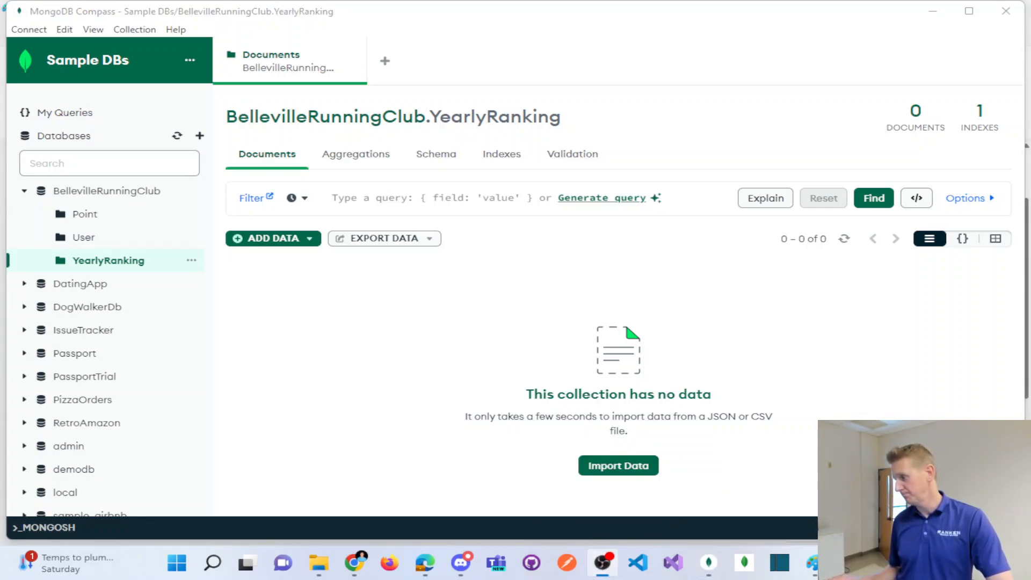